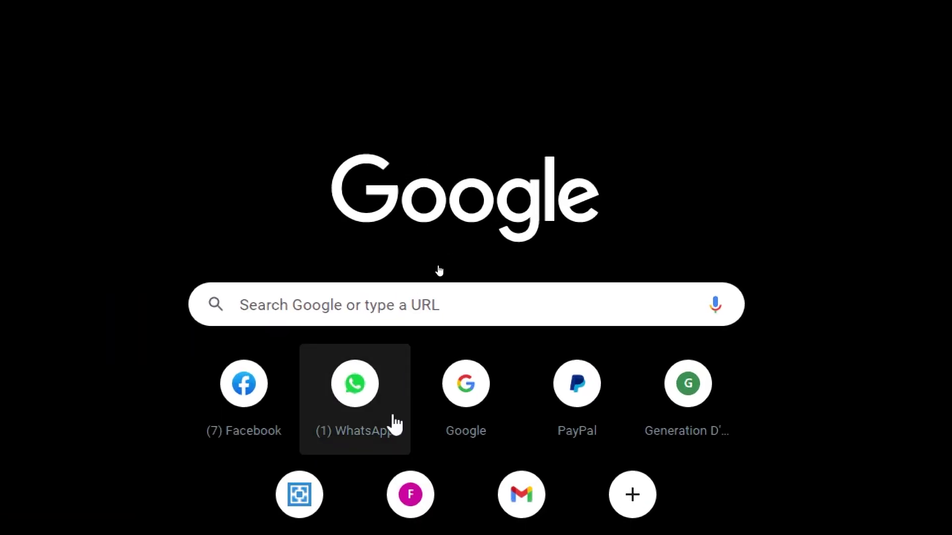
- Search Google for 'CLICKUP' and open the ClickUp sponsored result in a new tab
{"action": "left_click", "coordinate": [391, 306]}
{"action": "type", "text": "CLICKUP"}
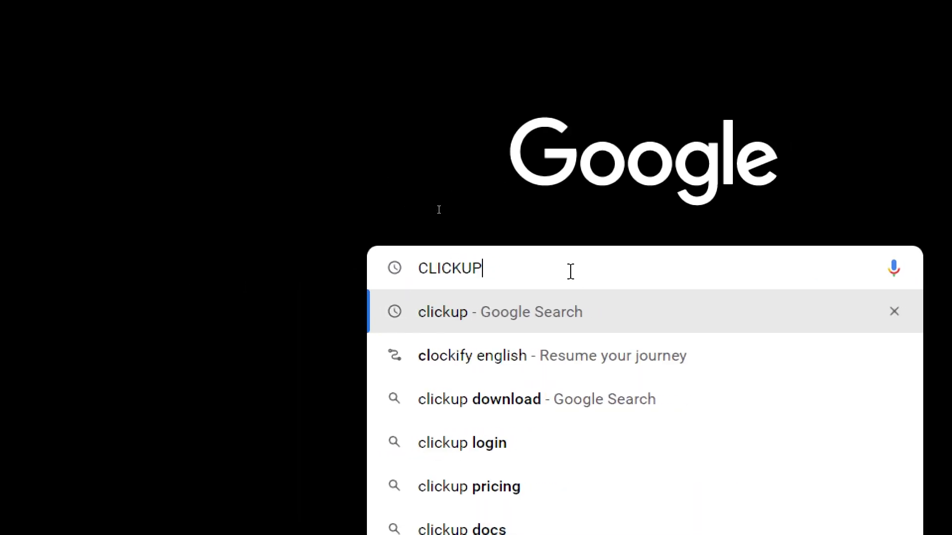
{"action": "key", "text": "Return"}
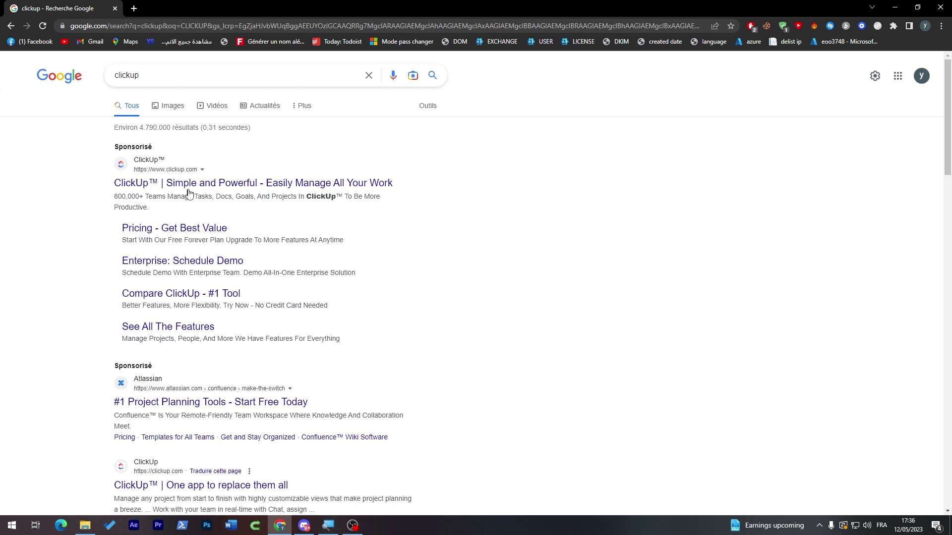
{"action": "middle_click", "coordinate": [208, 184]}
{"action": "key", "text": "ctrl+Tab"}
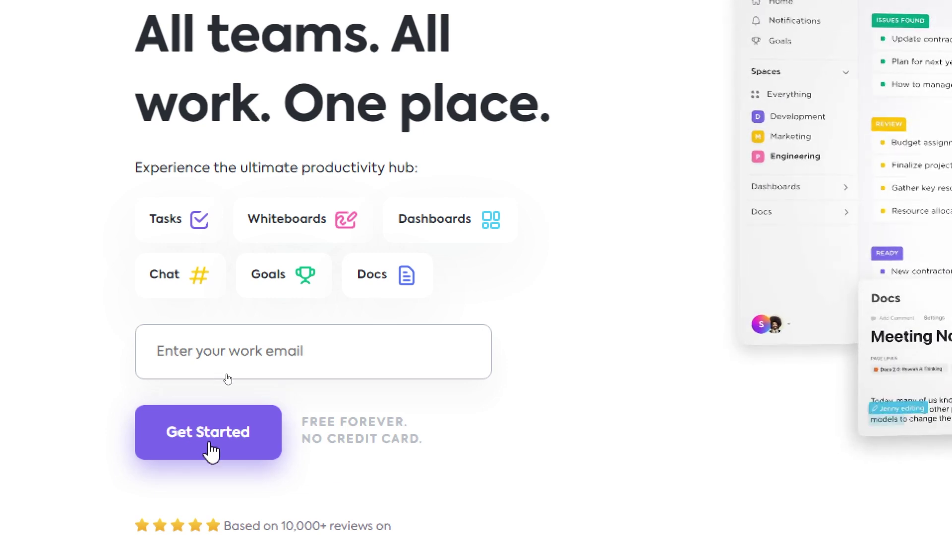
- Start the free ClickUp sign-up and submit your work email address
{"action": "left_click", "coordinate": [212, 449]}
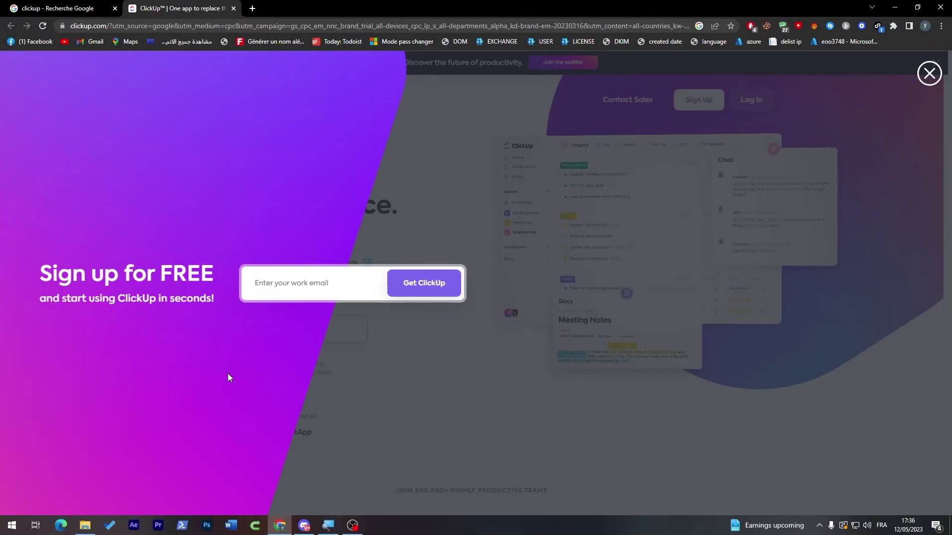
{"action": "left_click", "coordinate": [293, 293]}
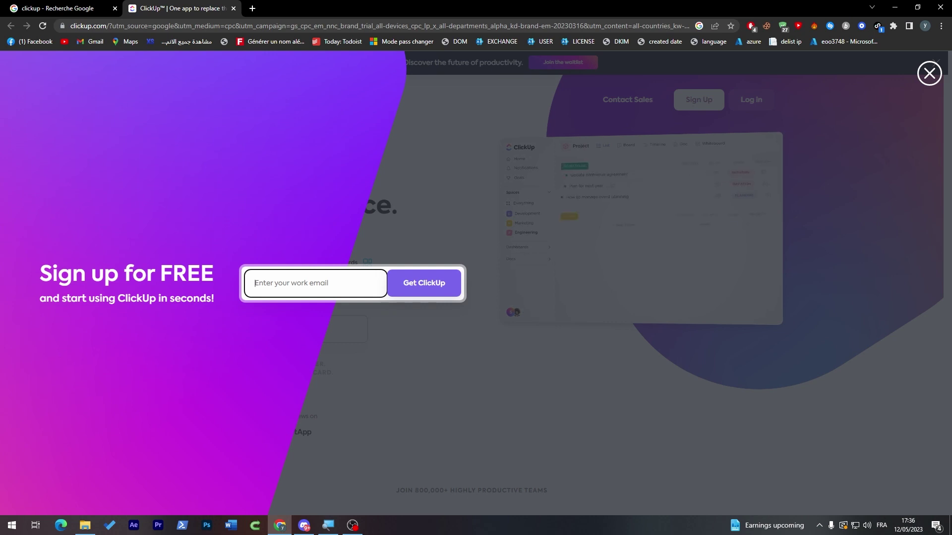
{"action": "left_click", "coordinate": [417, 282]}
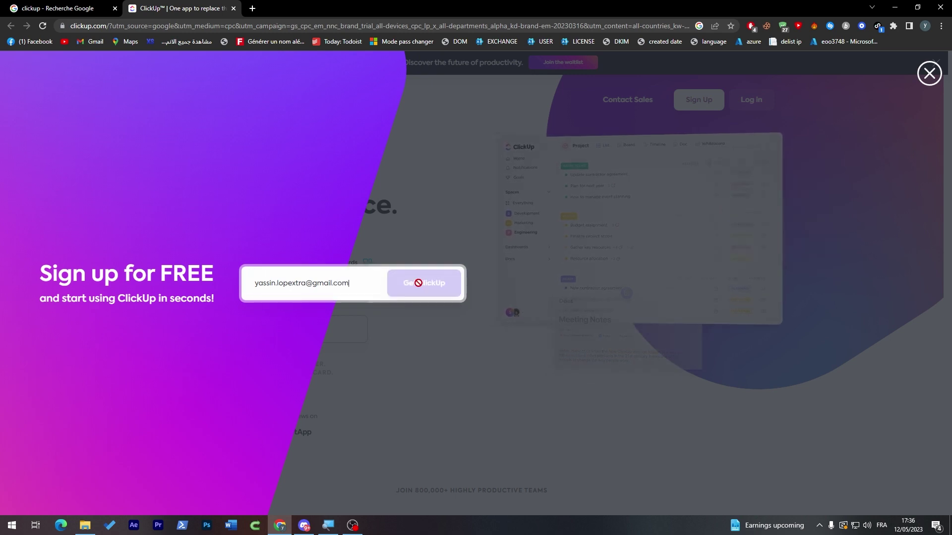
- Check the signed-in Google account in a new tab, then return to the signup form
{"action": "left_click", "coordinate": [252, 9]}
{"action": "left_click", "coordinate": [934, 67]}
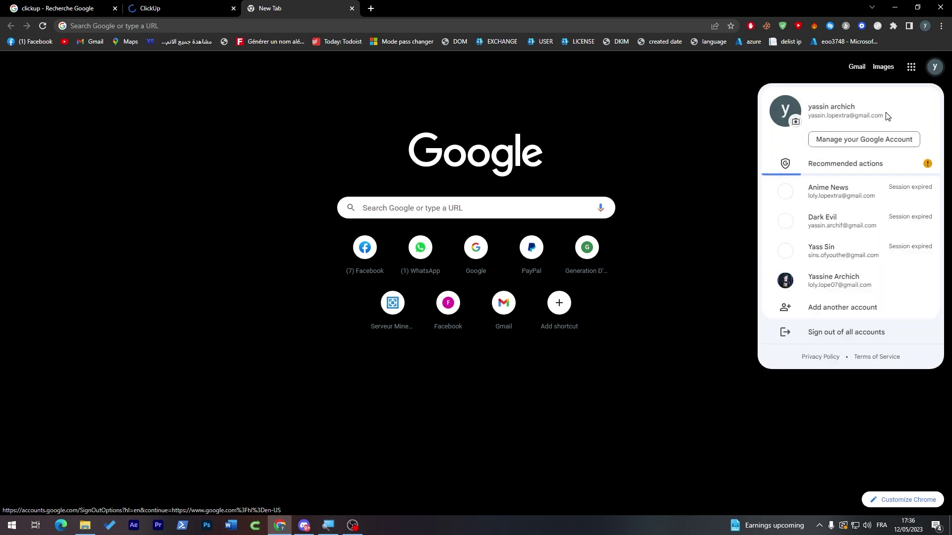
{"action": "left_click", "coordinate": [195, 4]}
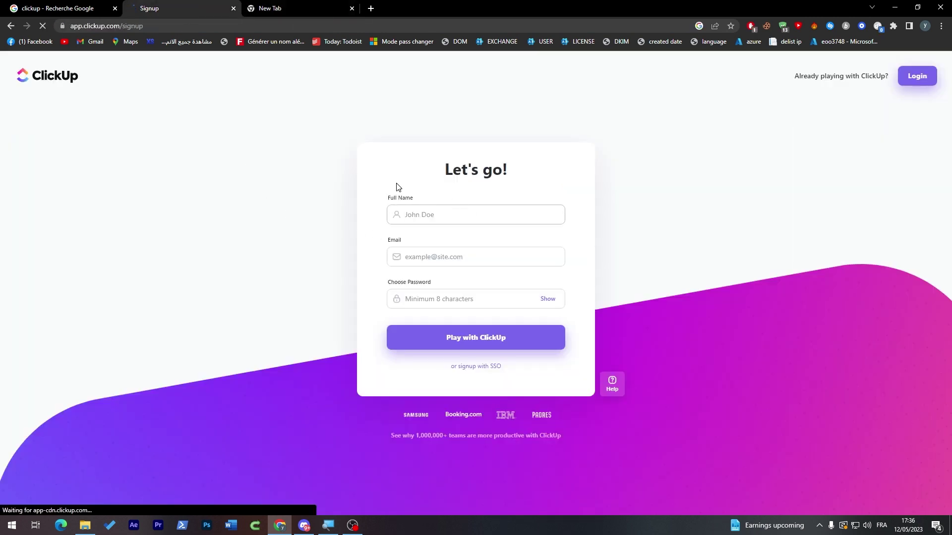
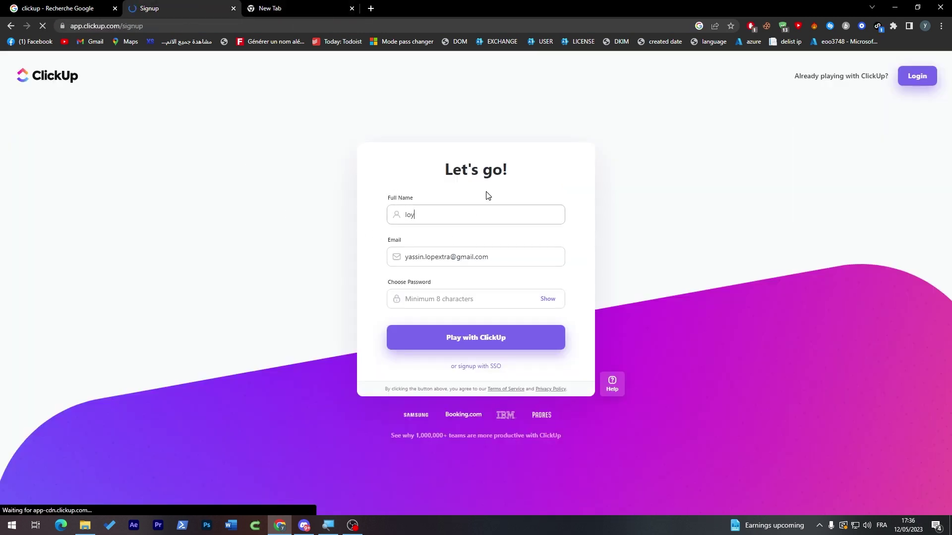
- Enter your full name and a password containing a capital letter, and submit the signup
{"action": "key", "text": "BackSpace"}
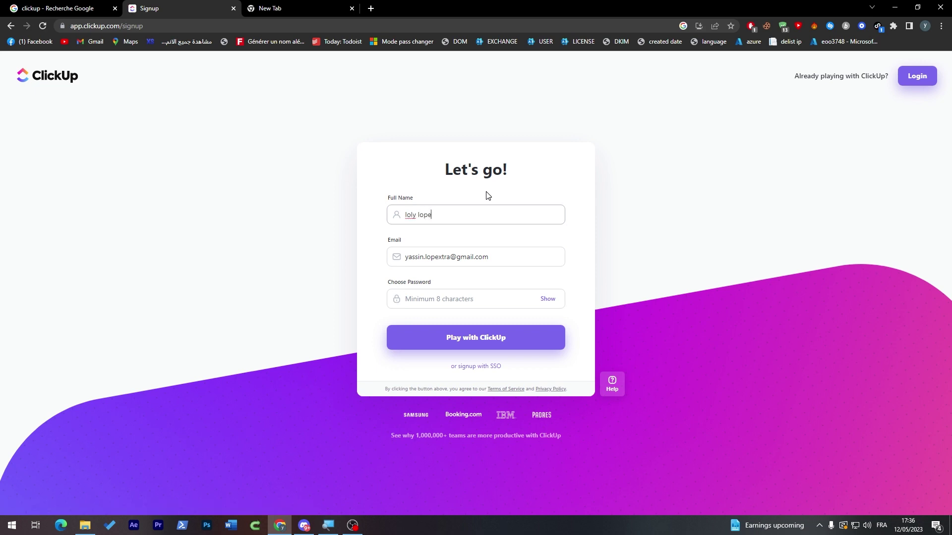
{"action": "key", "text": "Tab"}
{"action": "key", "text": "Tab"}
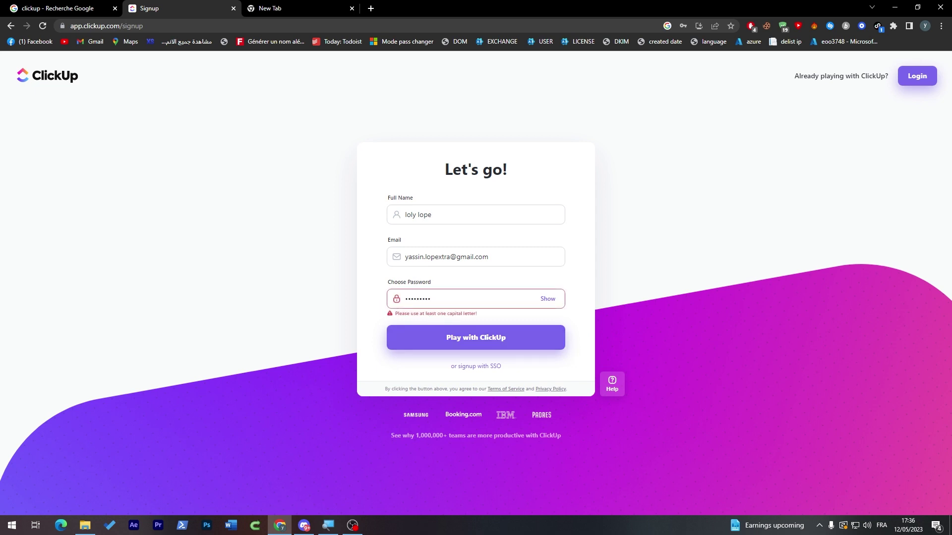
{"action": "left_click", "coordinate": [417, 340]}
{"action": "left_click", "coordinate": [494, 347]}
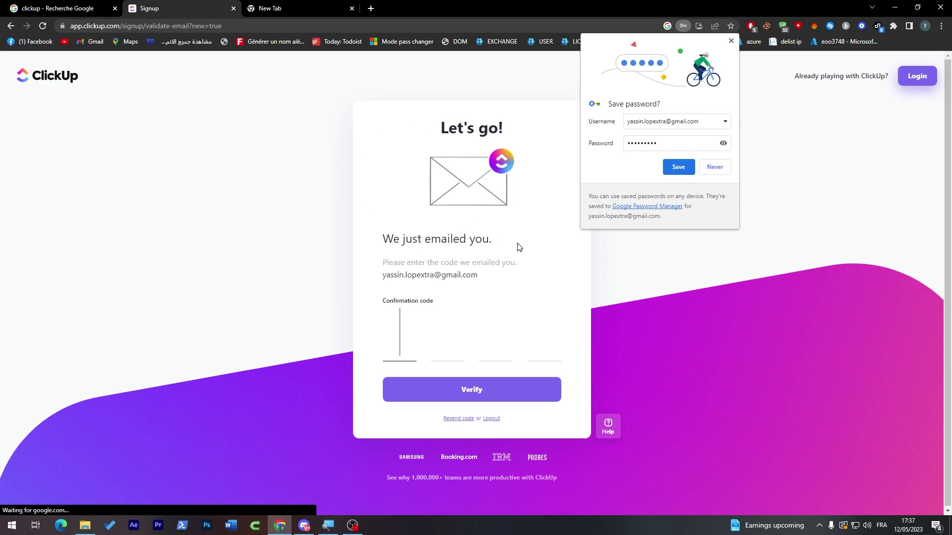
- Copy the verification code from the ClickUp email in Gmail and paste it into ClickUp
{"action": "left_click", "coordinate": [270, 9]}
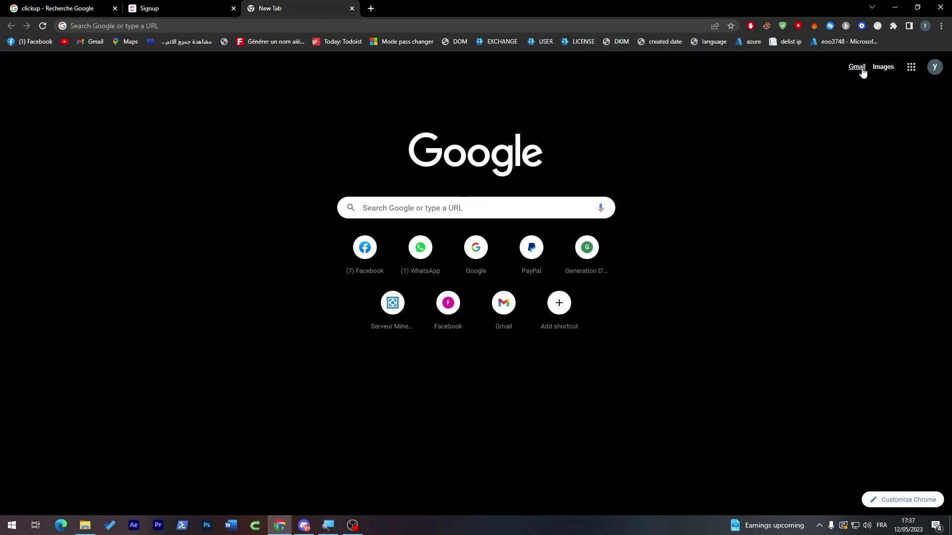
{"action": "left_click", "coordinate": [857, 67]}
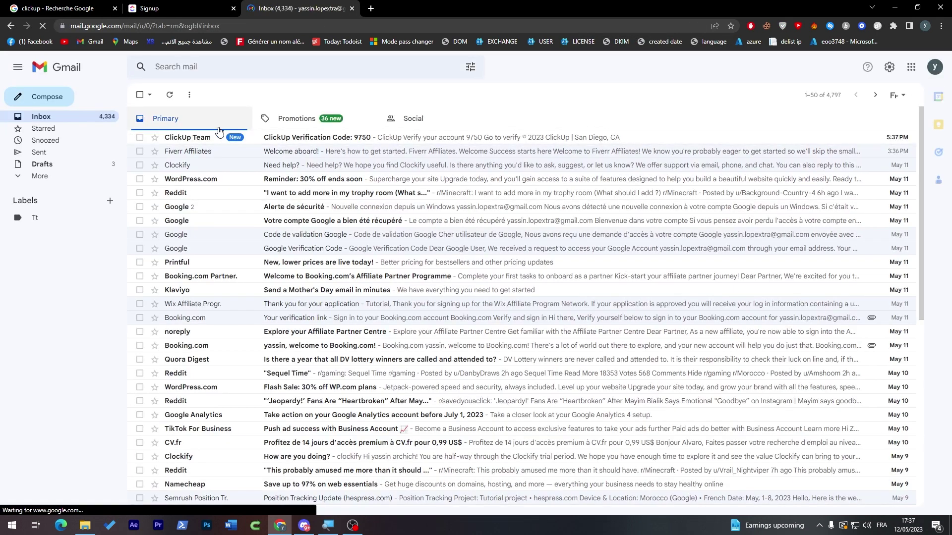
{"action": "left_click", "coordinate": [347, 140]}
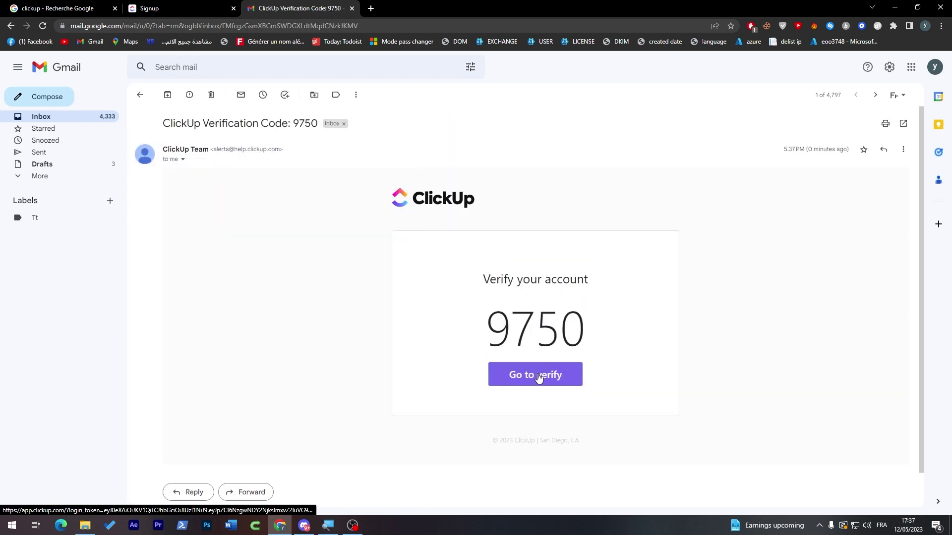
{"action": "double_click", "coordinate": [535, 327]}
{"action": "key", "text": "ctrl+c"}
{"action": "key", "text": "ctrl+shift+Tab"}
{"action": "key", "text": "ctrl+v"}
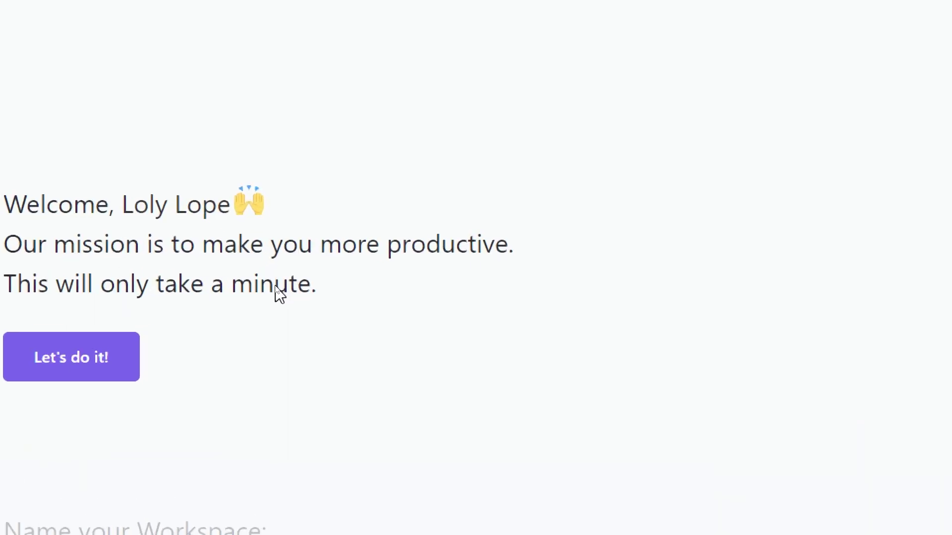
- Accept the suggested workspace name and upload the frog image from Downloads as the avatar
{"action": "left_click", "coordinate": [133, 357]}
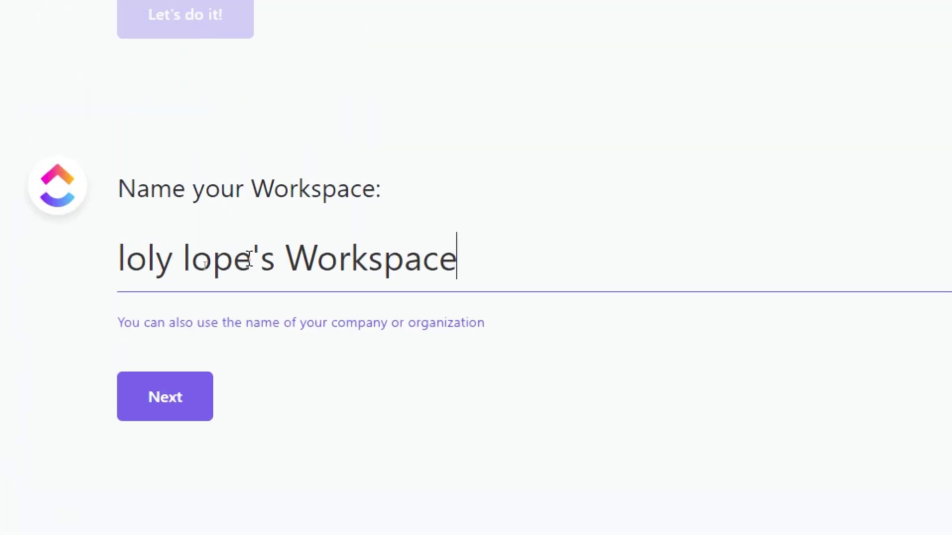
{"action": "left_click", "coordinate": [164, 421]}
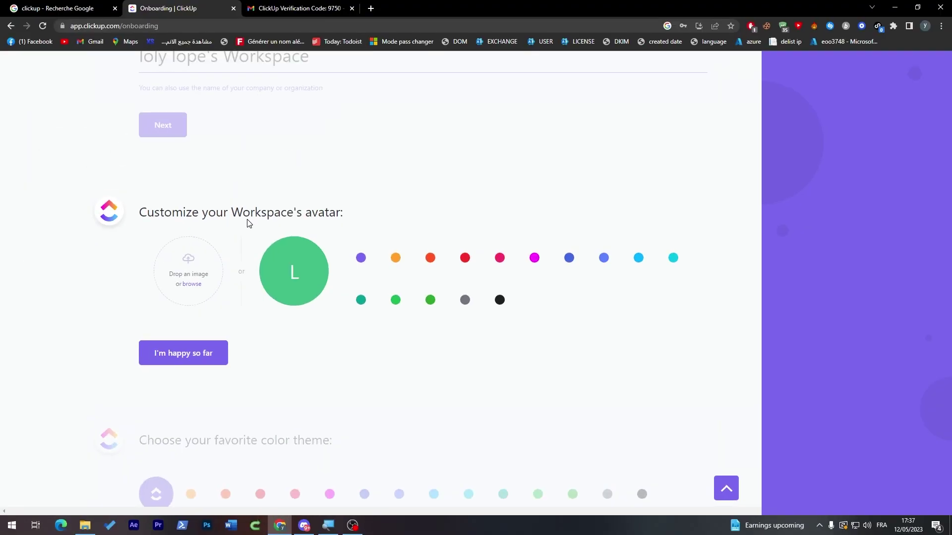
{"action": "left_click", "coordinate": [198, 286]}
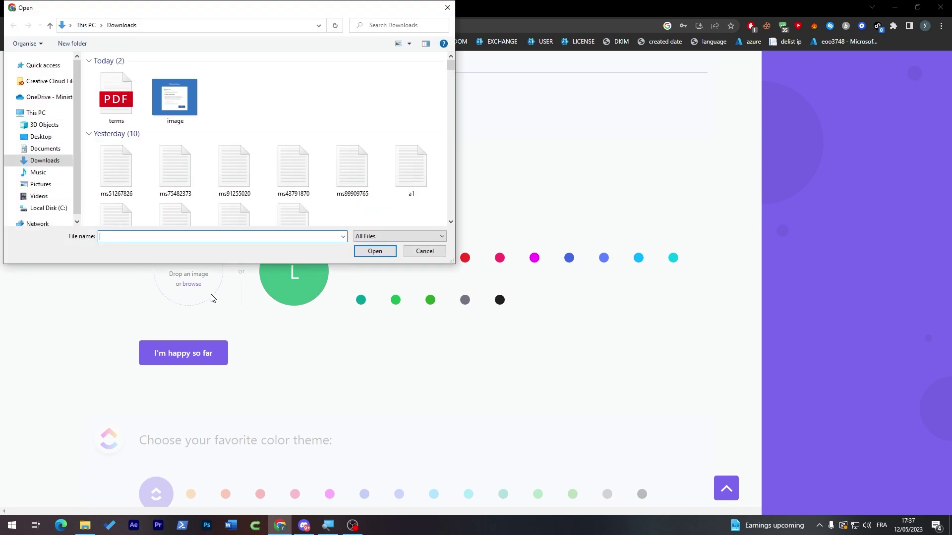
{"action": "scroll", "coordinate": [389, 89], "scroll_direction": "down", "scroll_amount": 6}
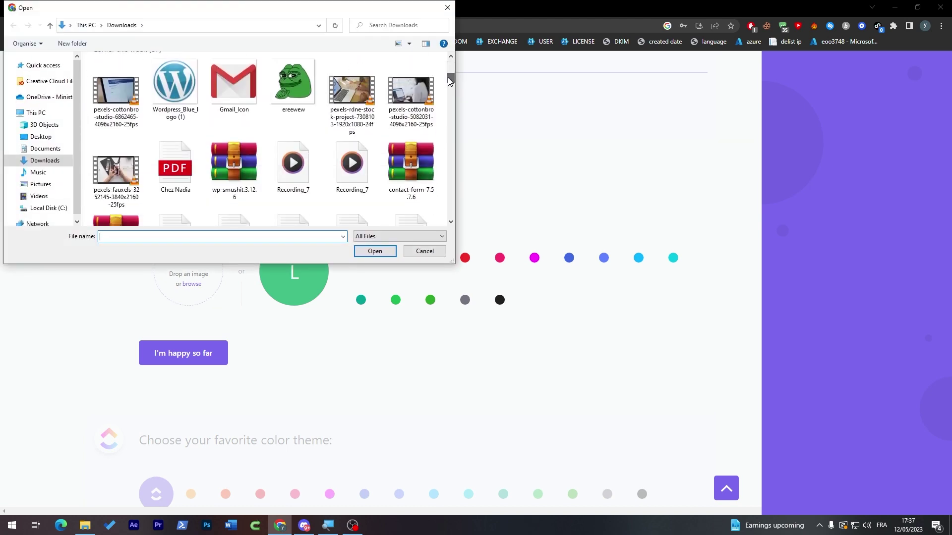
{"action": "double_click", "coordinate": [293, 82]}
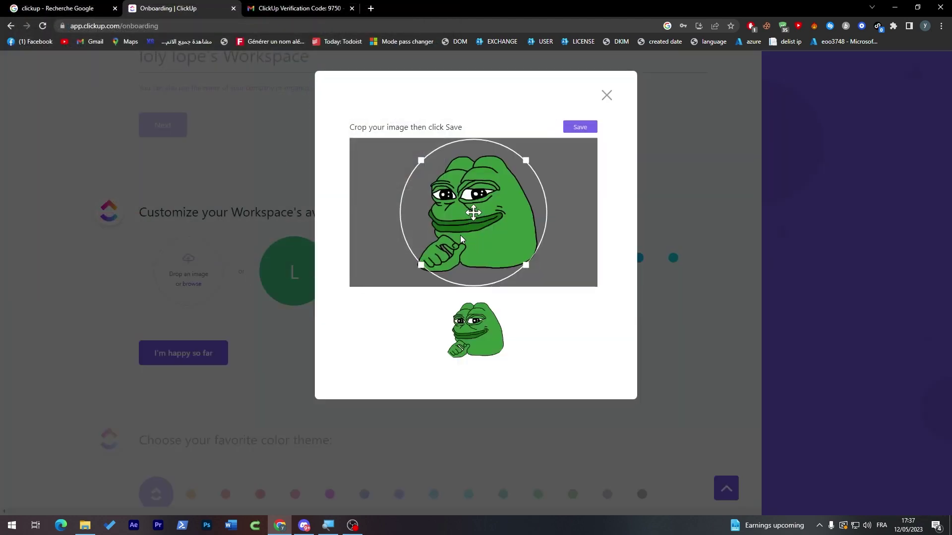
{"action": "left_click", "coordinate": [579, 127]}
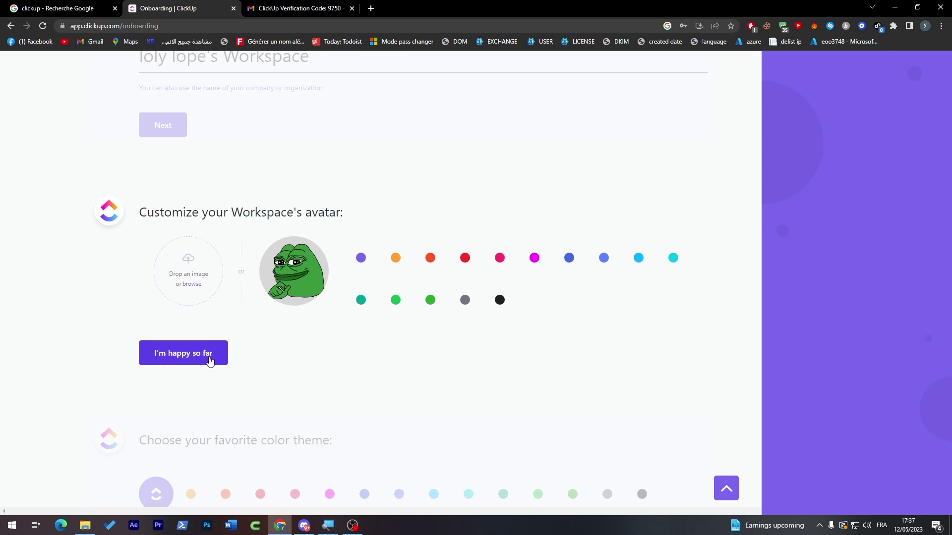
{"action": "left_click", "coordinate": [212, 353]}
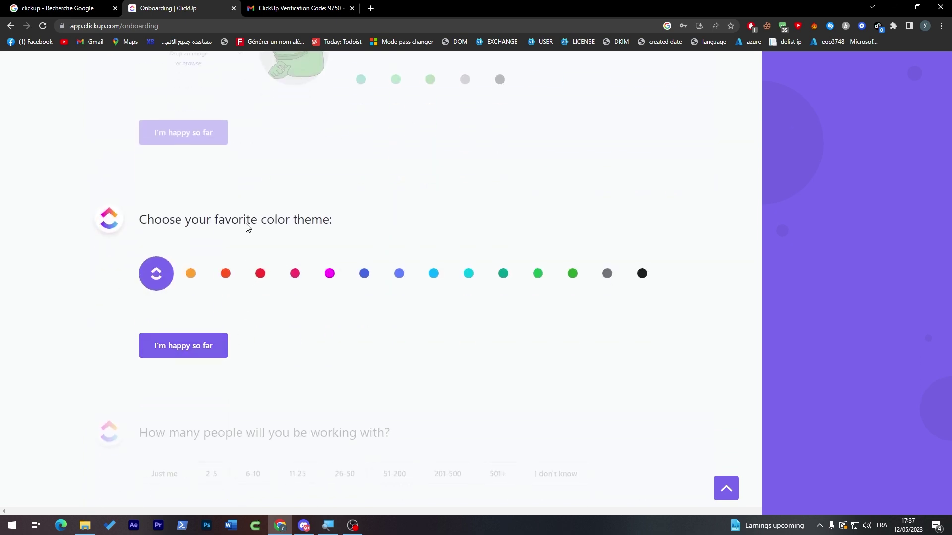
- Choose the lighter blue colour theme for the workspace
{"action": "left_click", "coordinate": [365, 275]}
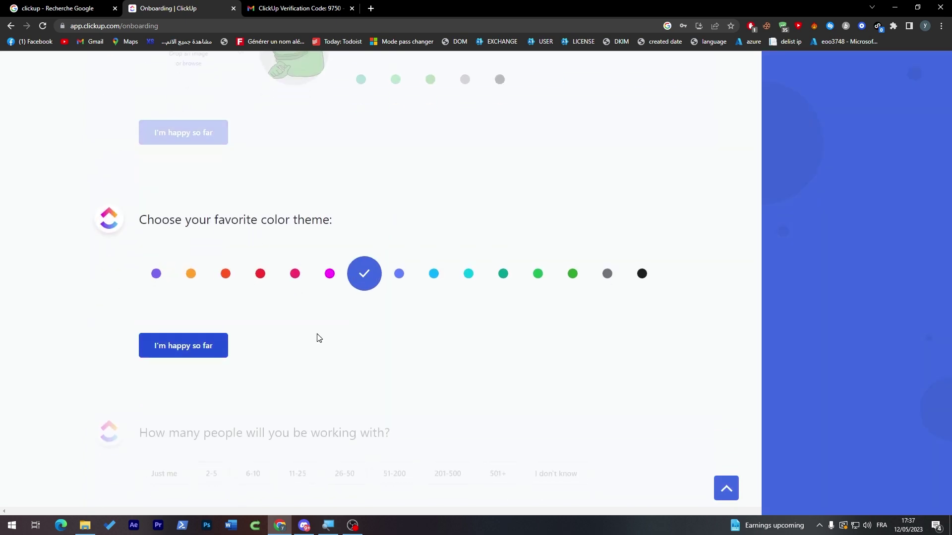
{"action": "left_click", "coordinate": [399, 273]}
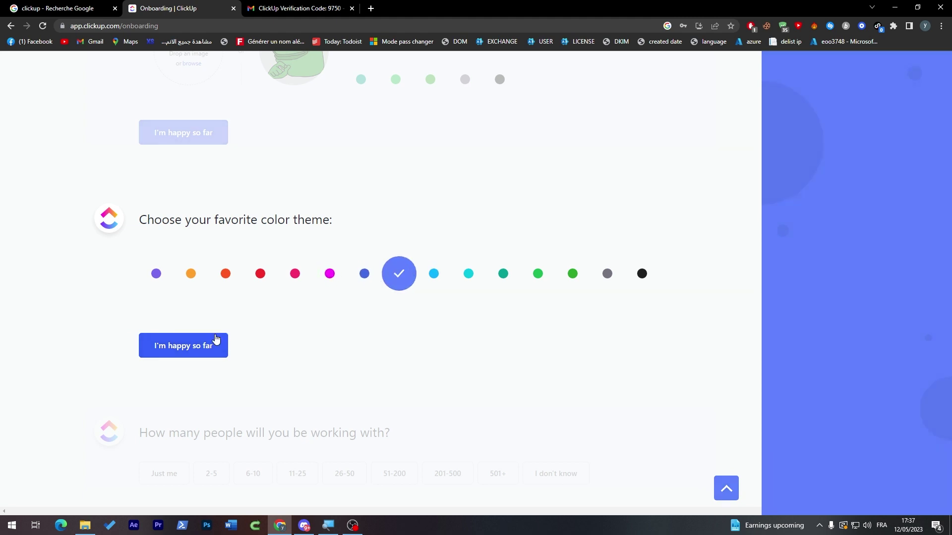
{"action": "left_click", "coordinate": [215, 342]}
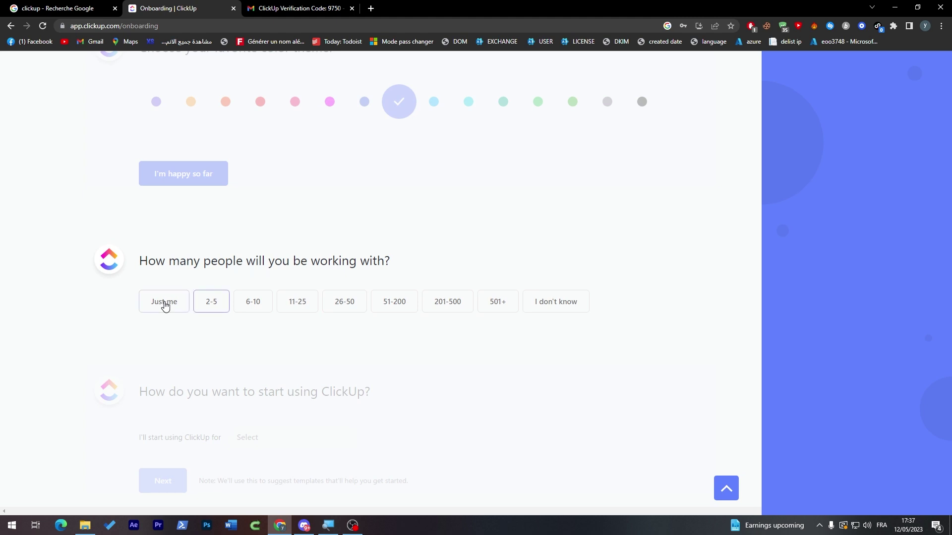
- Answer that you work alone and choose Personal Use as the intended use
{"action": "left_click", "coordinate": [163, 304]}
{"action": "left_click", "coordinate": [197, 245]}
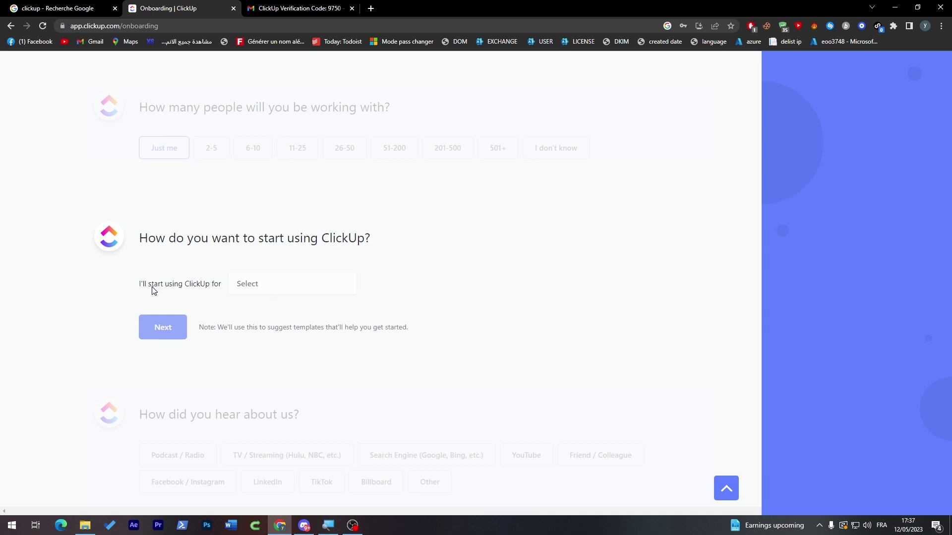
{"action": "left_click", "coordinate": [277, 284]}
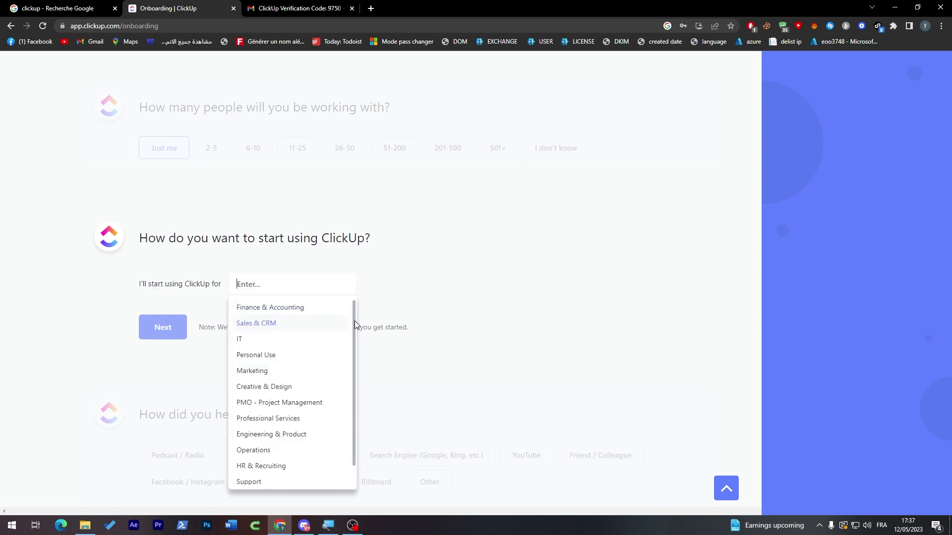
{"action": "left_click_drag", "start_coordinate": [354, 322], "coordinate": [353, 344]}
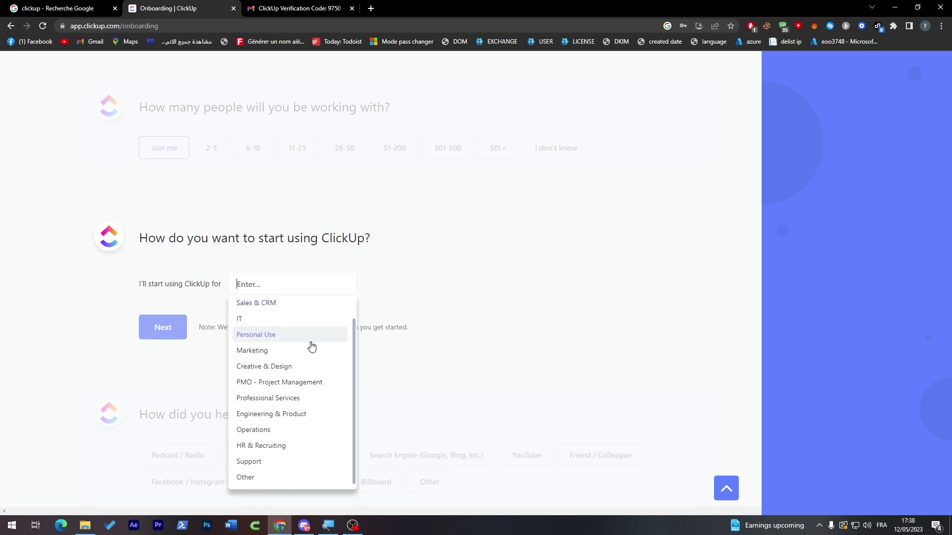
{"action": "left_click", "coordinate": [271, 341]}
{"action": "left_click", "coordinate": [163, 333]}
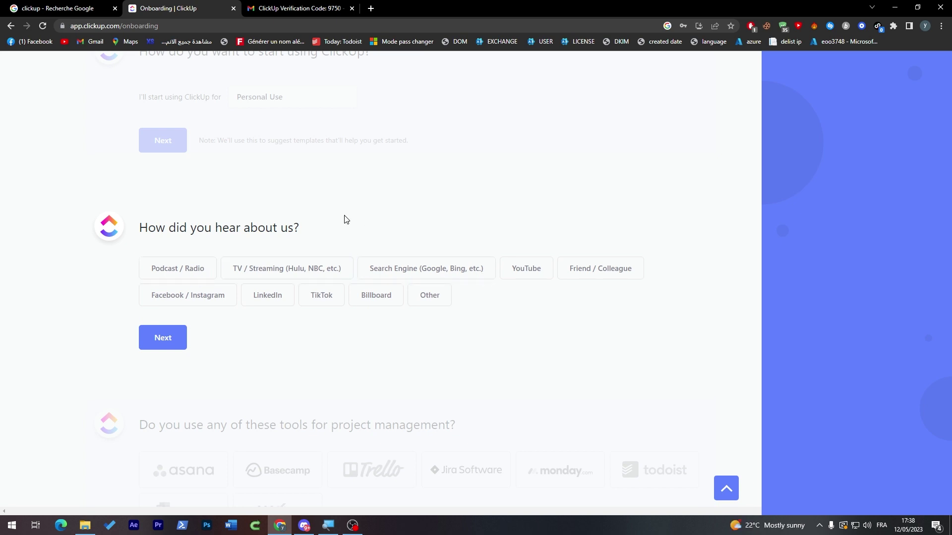
- Pick YouTube as the referral source and todoist and Trello as current tools, then finish
{"action": "left_click", "coordinate": [522, 271]}
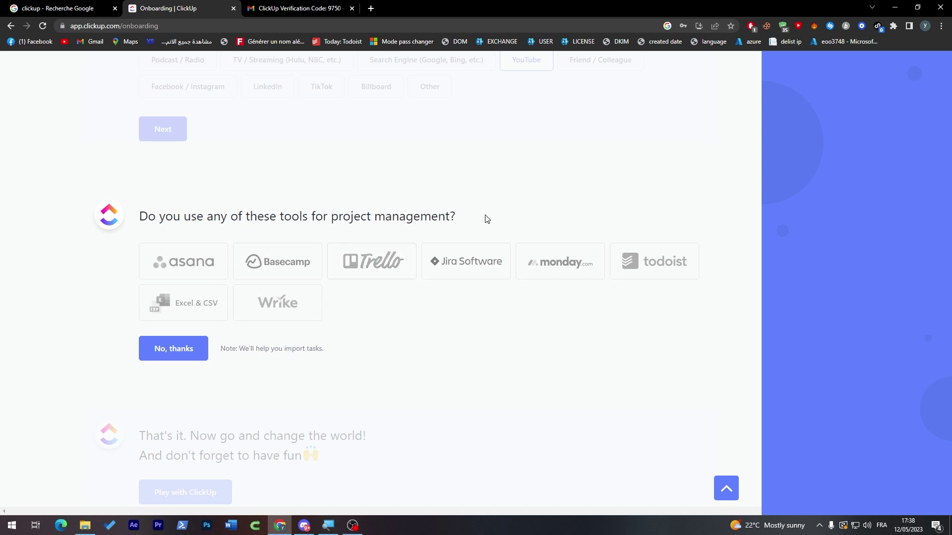
{"action": "left_click", "coordinate": [667, 272]}
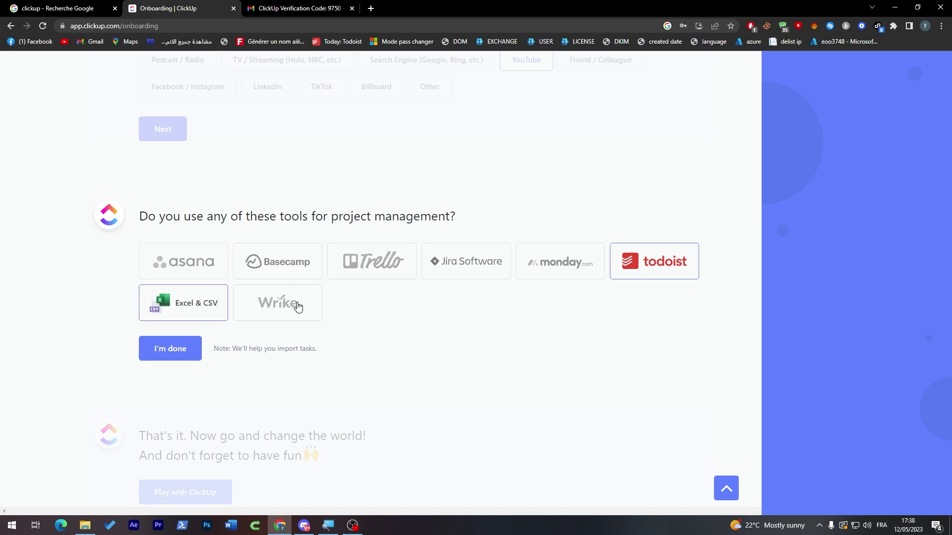
{"action": "left_click", "coordinate": [374, 268]}
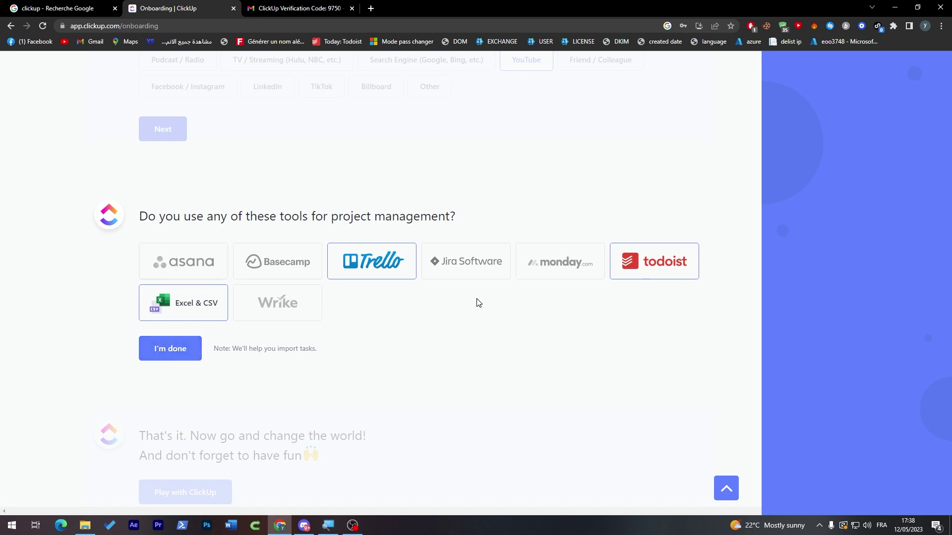
{"action": "left_click", "coordinate": [197, 348]}
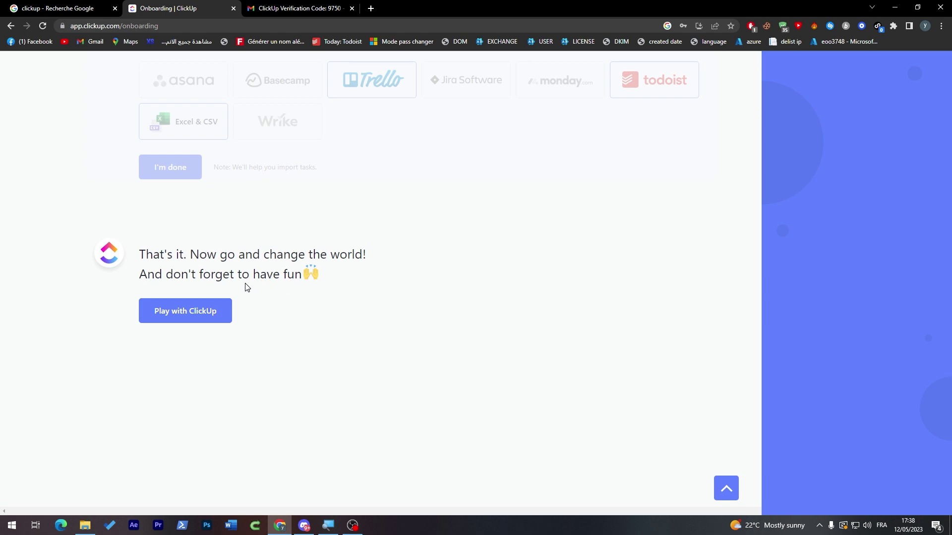
- Enter the workspace, skip the welcome video to its end, and close it
{"action": "left_click", "coordinate": [190, 320]}
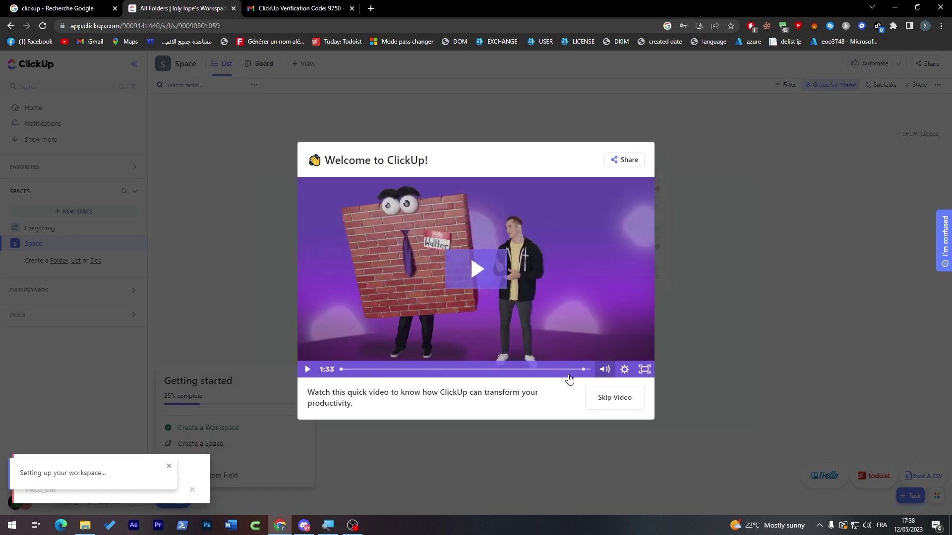
{"action": "left_click", "coordinate": [461, 370]}
{"action": "left_click_drag", "start_coordinate": [463, 371], "coordinate": [588, 369]}
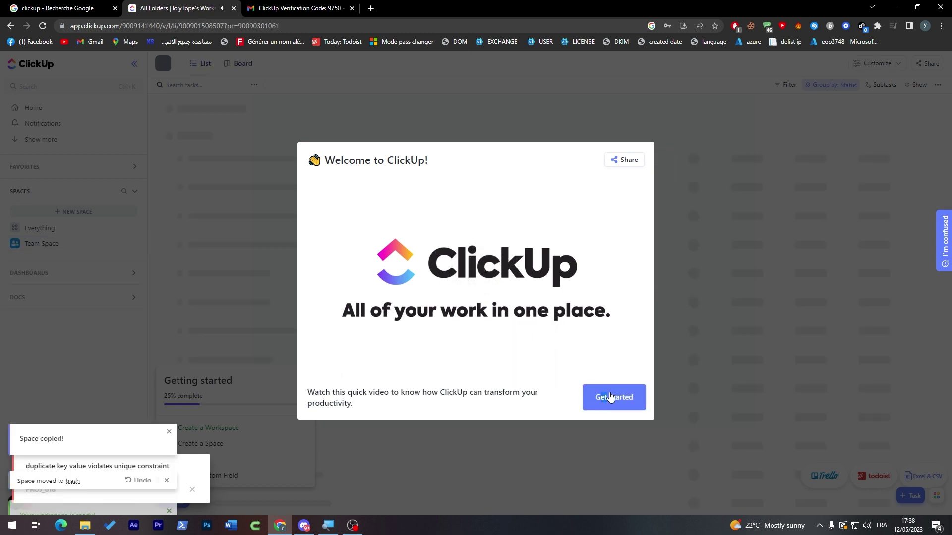
{"action": "left_click", "coordinate": [614, 397]}
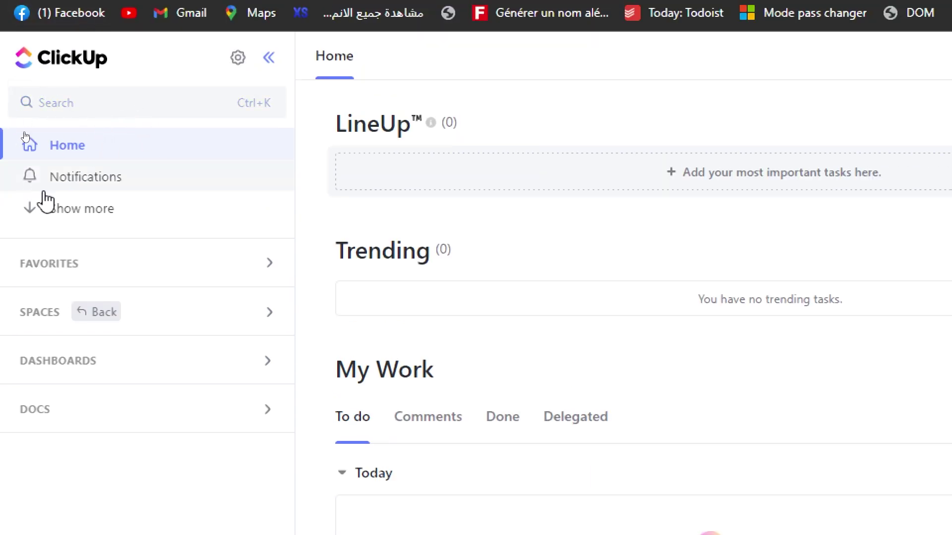
- Toggle the sidebar's extra entries with Show more and Show less, then expand Spaces
{"action": "left_click", "coordinate": [74, 208]}
{"action": "left_click", "coordinate": [105, 238]}
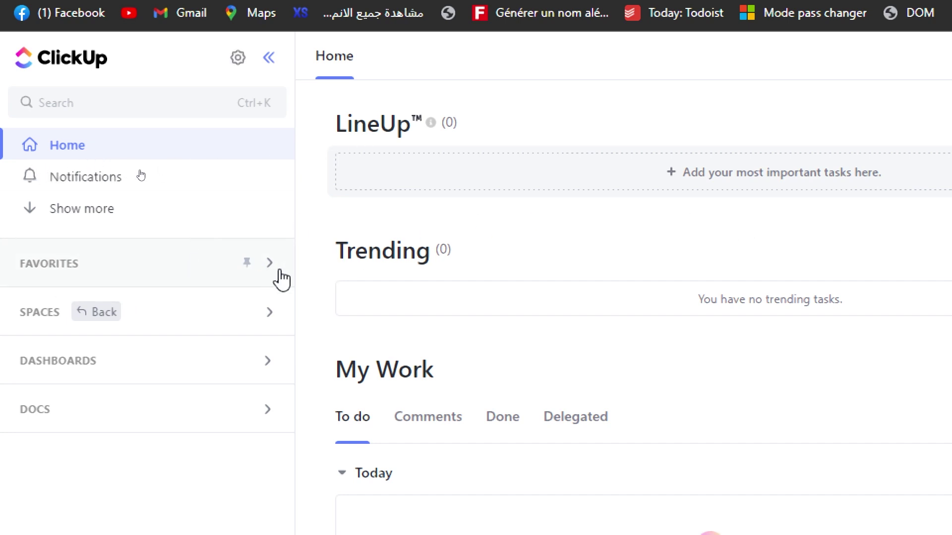
{"action": "left_click", "coordinate": [263, 314]}
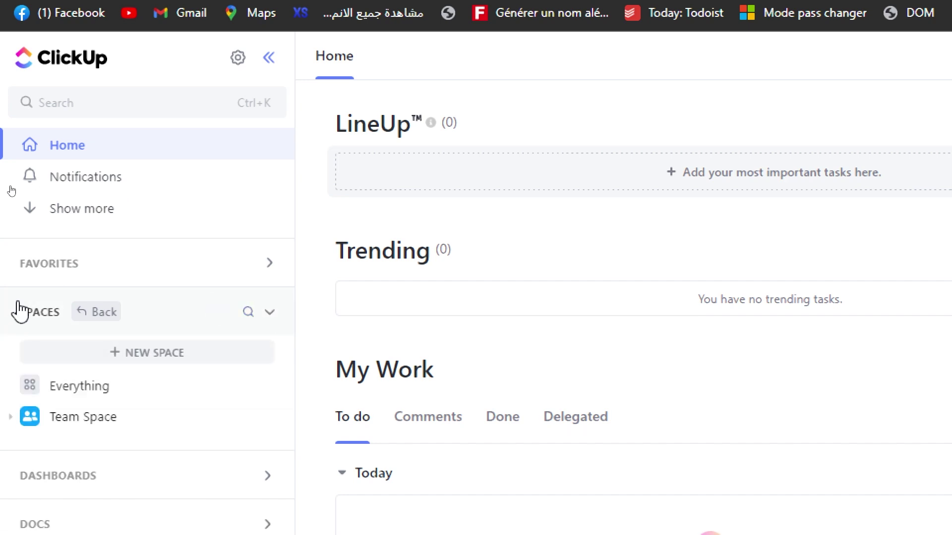
- Browse Team Space's Projects, Project 2 and Project 3 folders, ending on Project 3's list
{"action": "left_click", "coordinate": [87, 419]}
{"action": "left_click", "coordinate": [94, 449]}
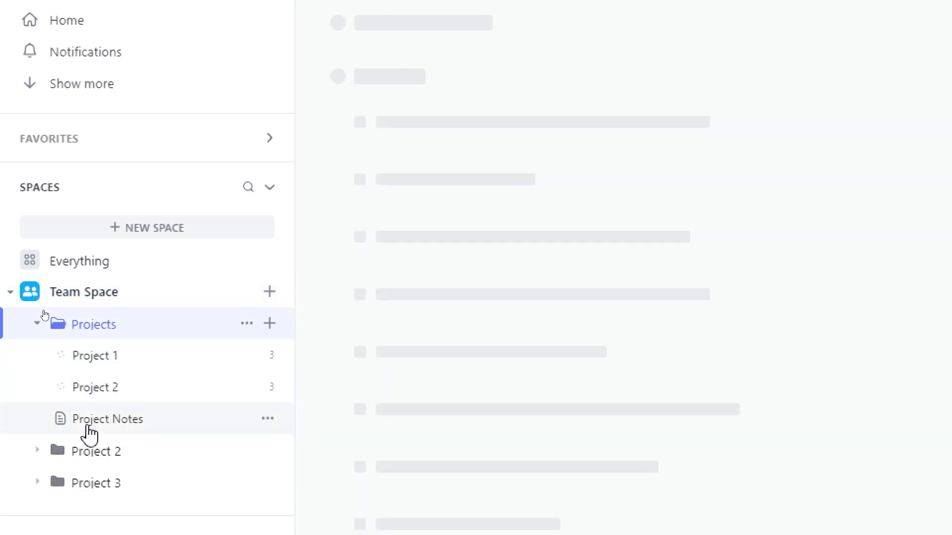
{"action": "left_click", "coordinate": [93, 451]}
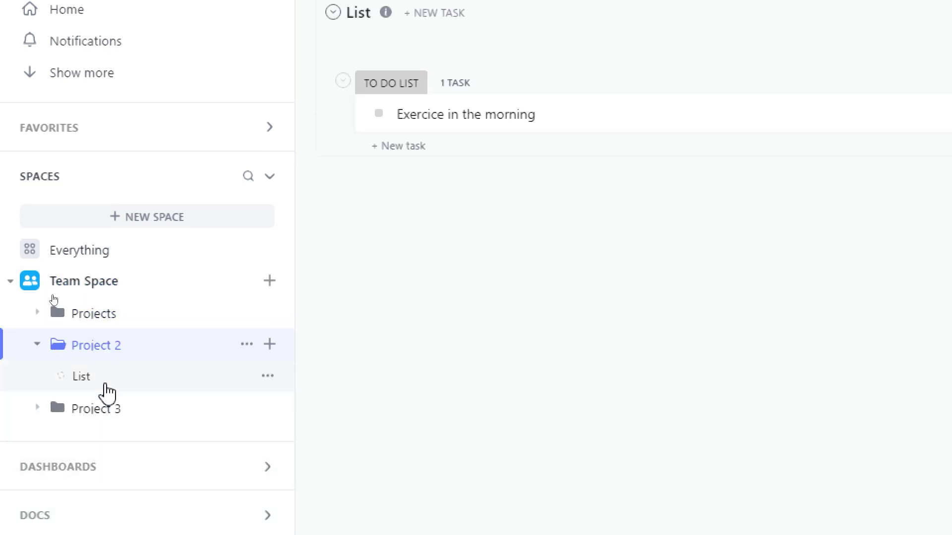
{"action": "left_click", "coordinate": [97, 412]}
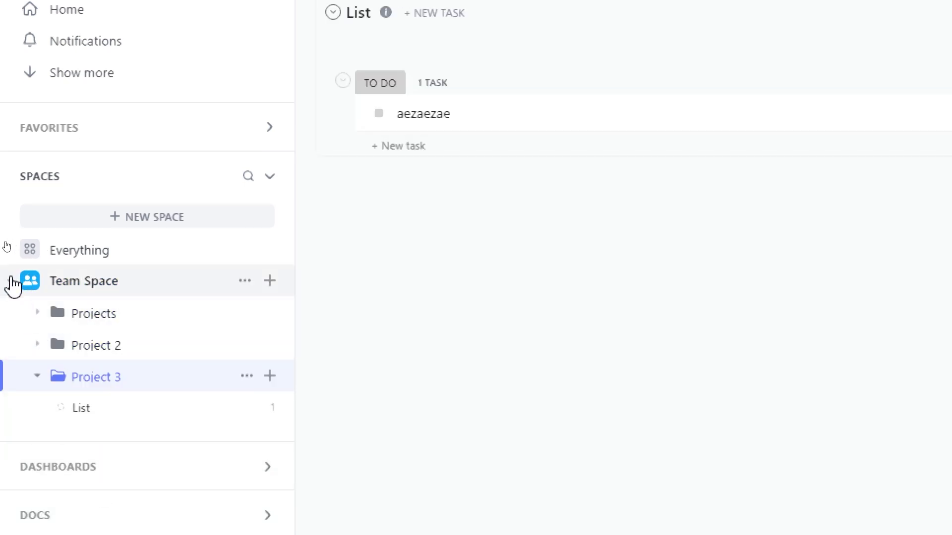
{"action": "left_click", "coordinate": [10, 280]}
- Expand the Dashboards section and toggle My Private Dashboards open and closed
{"action": "left_click", "coordinate": [192, 351]}
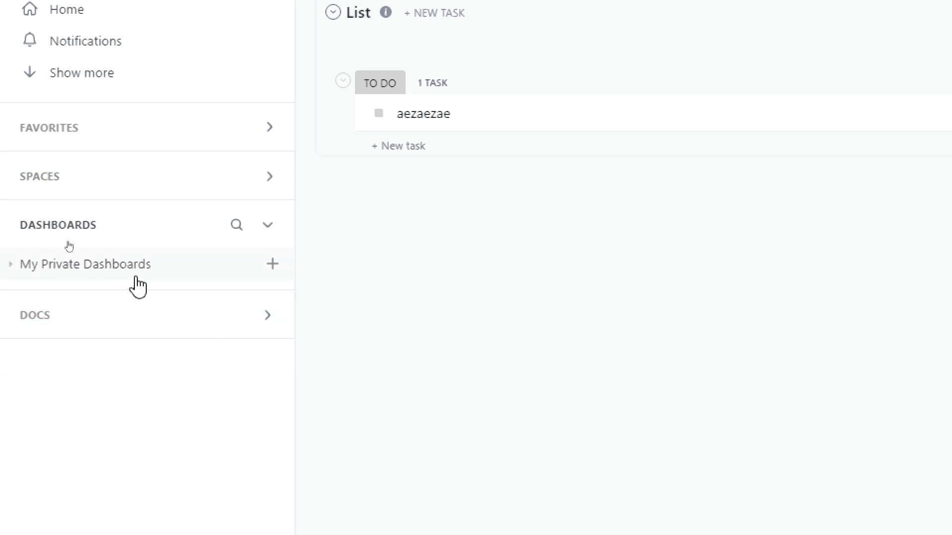
{"action": "left_click", "coordinate": [15, 272]}
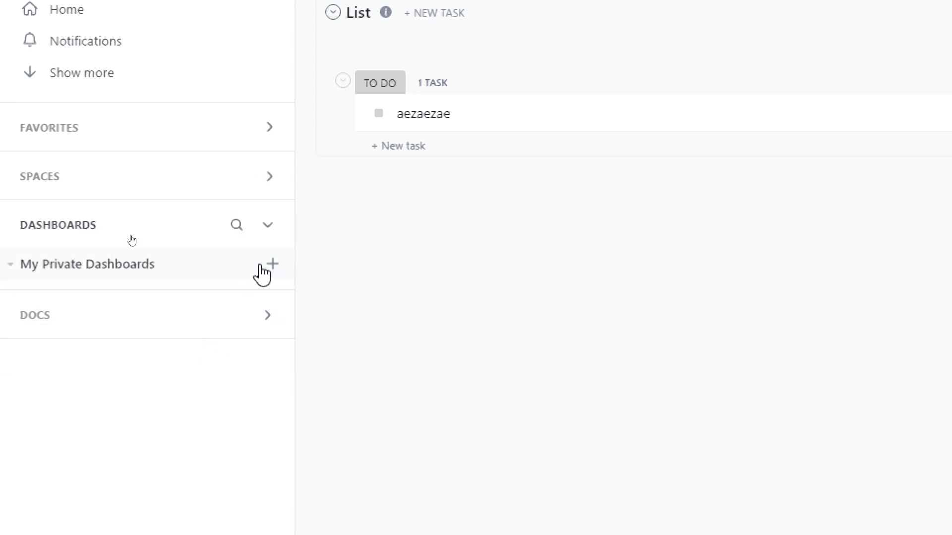
{"action": "left_click", "coordinate": [42, 274]}
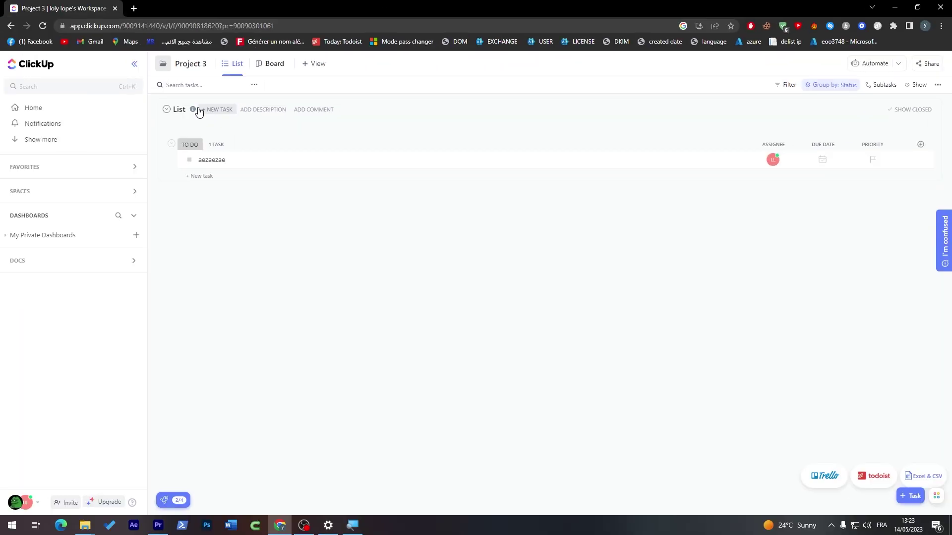
- View all docs, then start a new Space from the Spaces section
{"action": "left_click", "coordinate": [92, 258]}
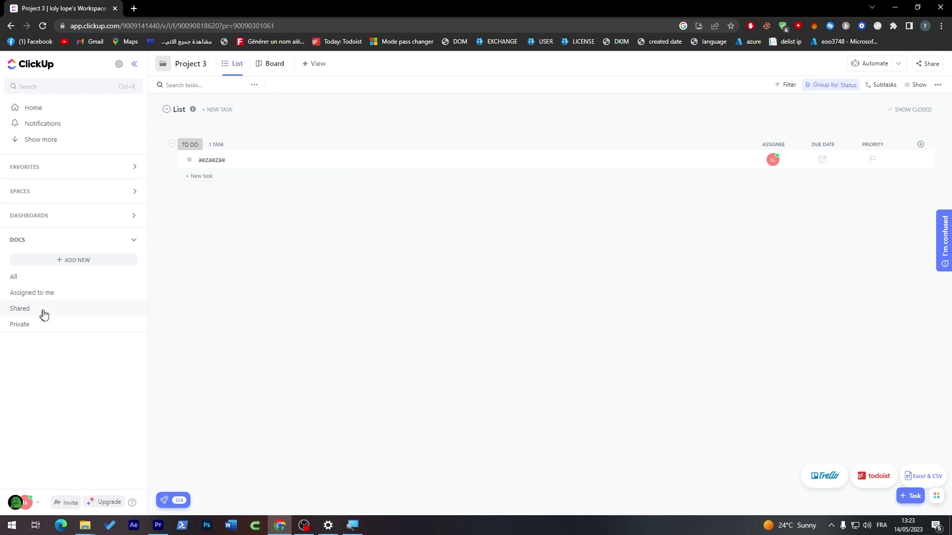
{"action": "left_click", "coordinate": [25, 281]}
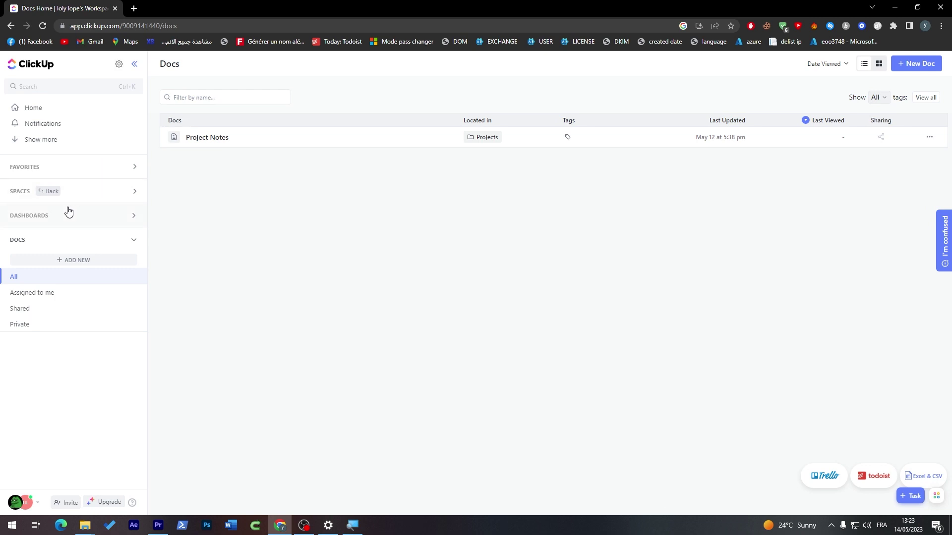
{"action": "left_click", "coordinate": [94, 201]}
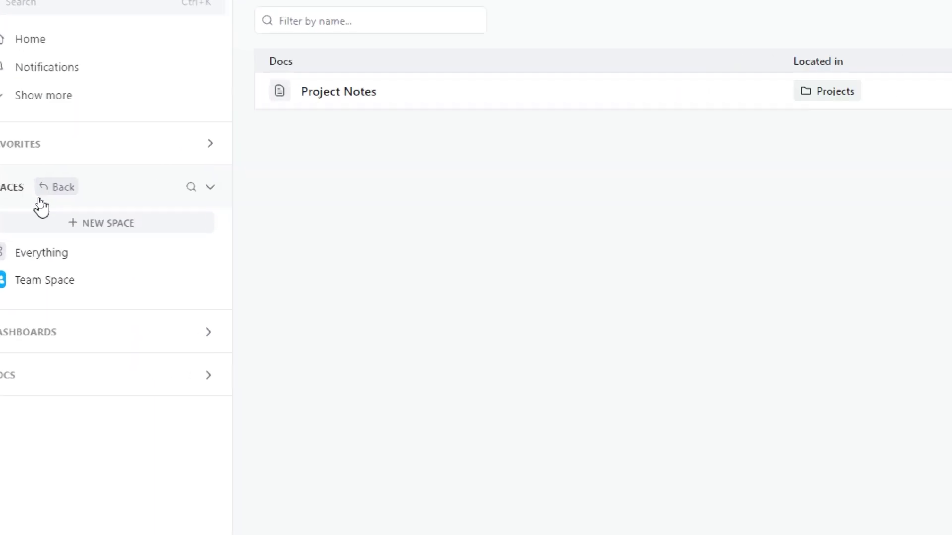
{"action": "left_click", "coordinate": [54, 212]}
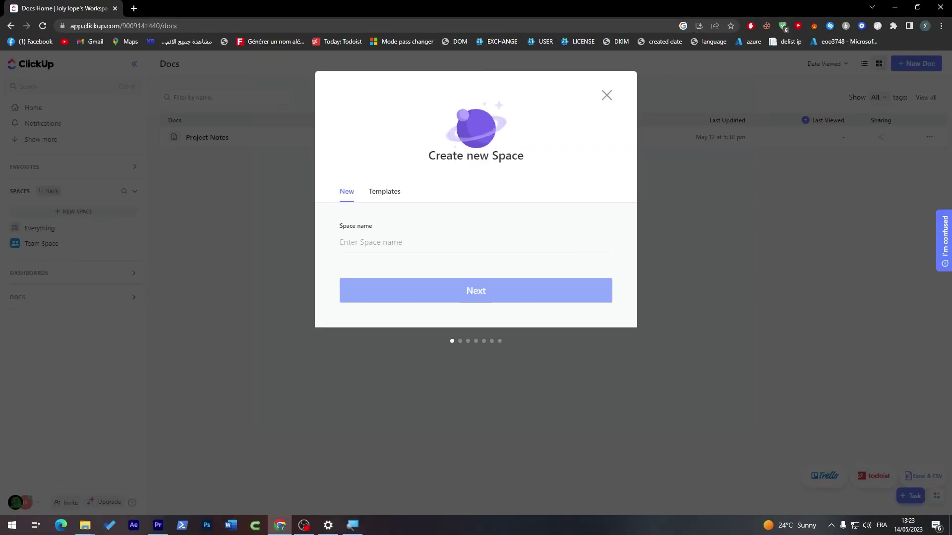
- Switch the new Space dialog to Templates and browse the Community Space templates
{"action": "left_click", "coordinate": [373, 201]}
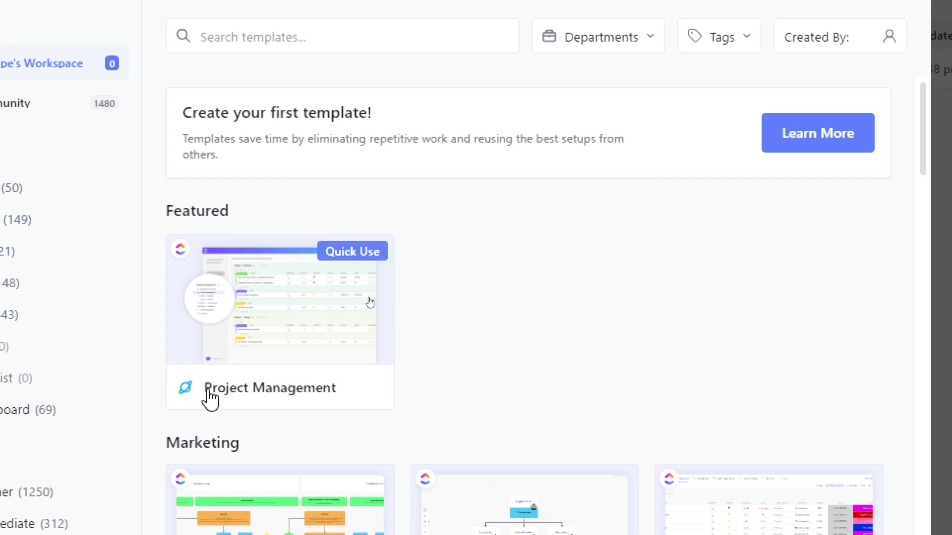
{"action": "left_click_drag", "start_coordinate": [925, 102], "coordinate": [914, 170]}
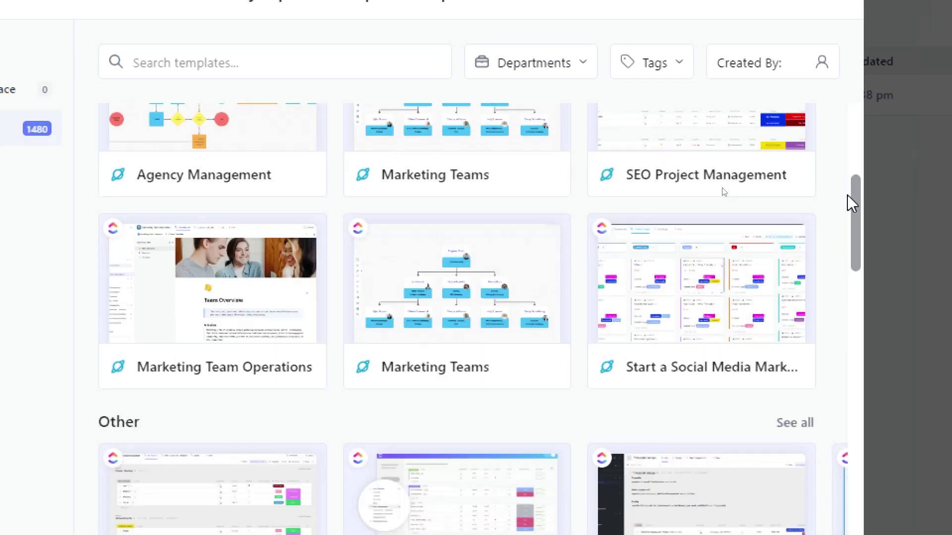
{"action": "left_click_drag", "start_coordinate": [847, 195], "coordinate": [863, 441]}
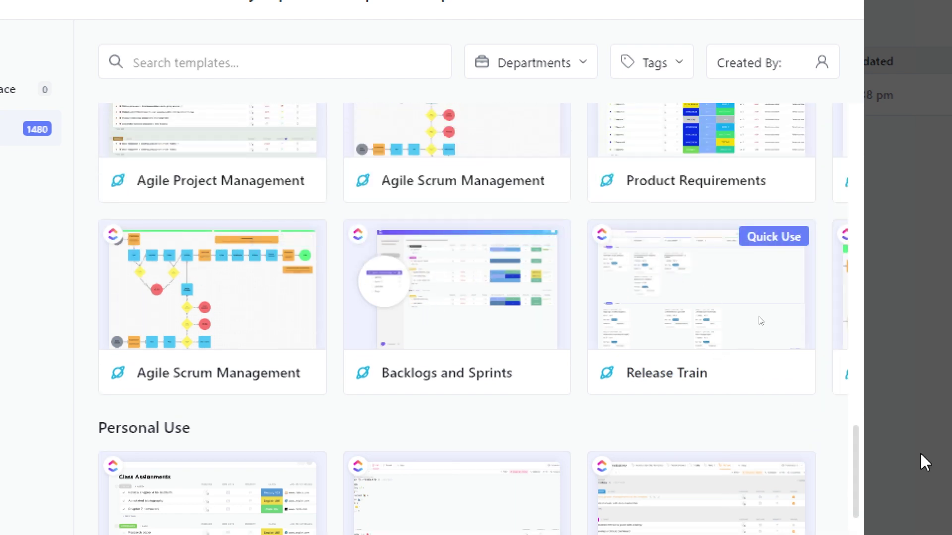
{"action": "left_click_drag", "start_coordinate": [857, 448], "coordinate": [787, 182]}
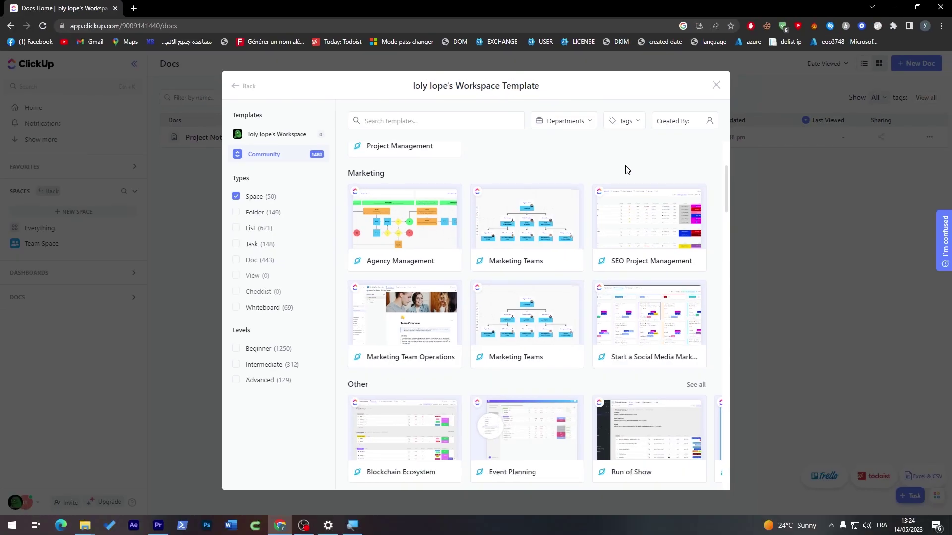
{"action": "left_click_drag", "start_coordinate": [725, 183], "coordinate": [730, 156]}
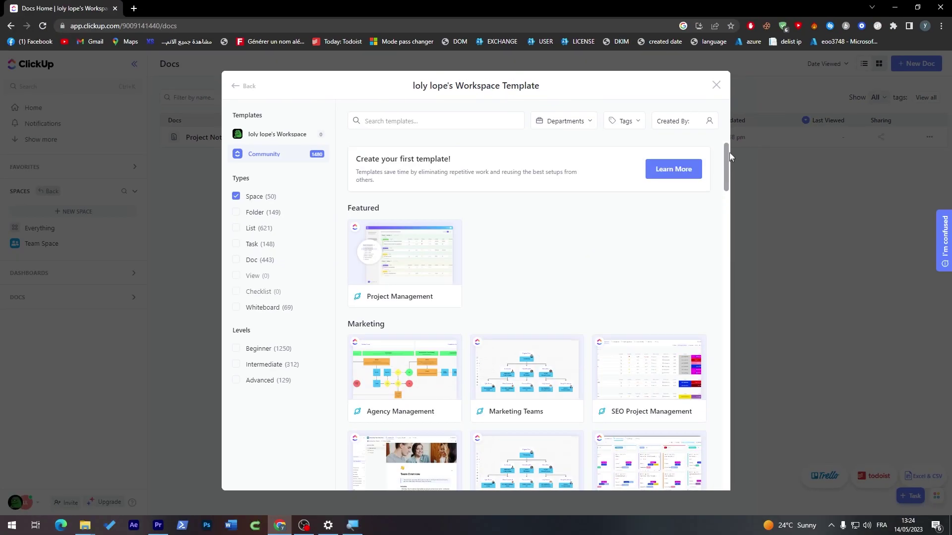
{"action": "left_click_drag", "start_coordinate": [403, 177], "coordinate": [446, 181]}
{"action": "left_click", "coordinate": [412, 170]}
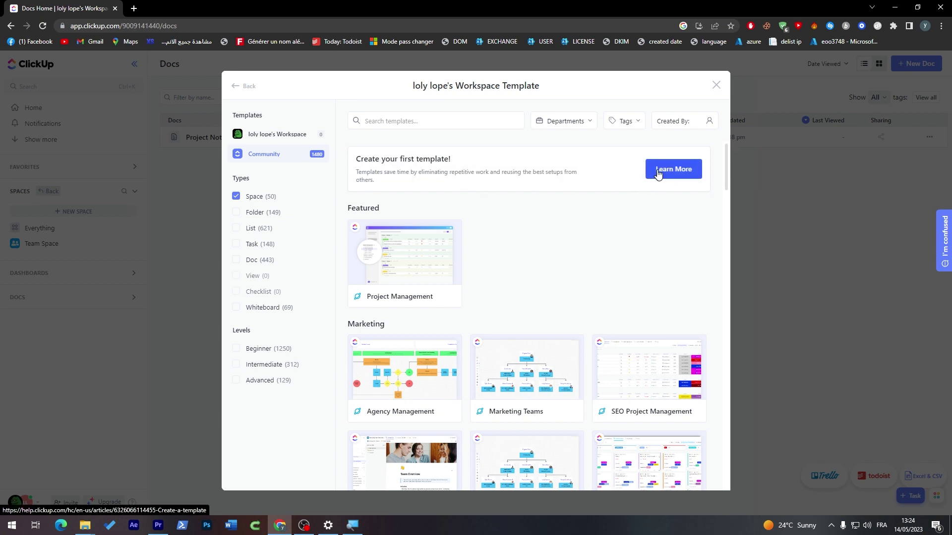
- Open the Create a Template help article and play its tutorial video from about 01:12
{"action": "left_click", "coordinate": [659, 170]}
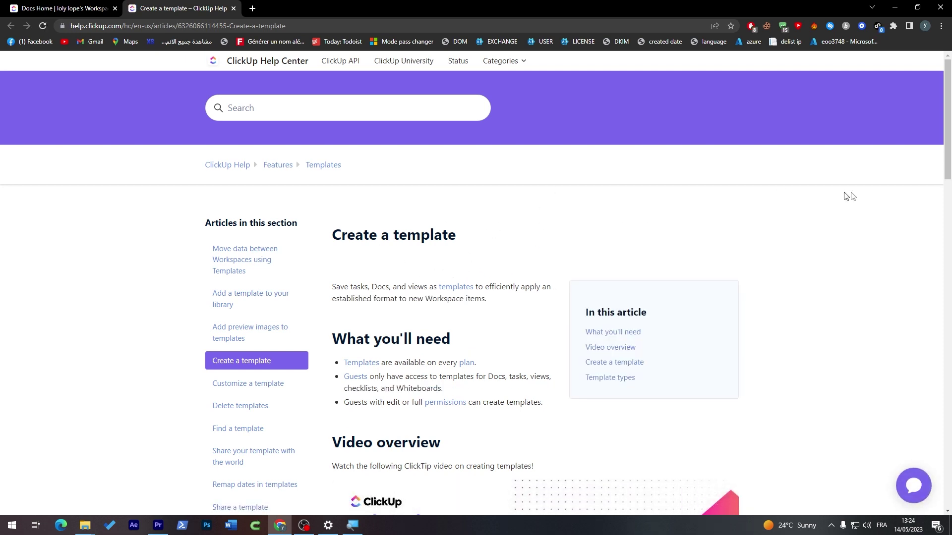
{"action": "scroll", "coordinate": [814, 194], "scroll_direction": "down", "scroll_amount": 6}
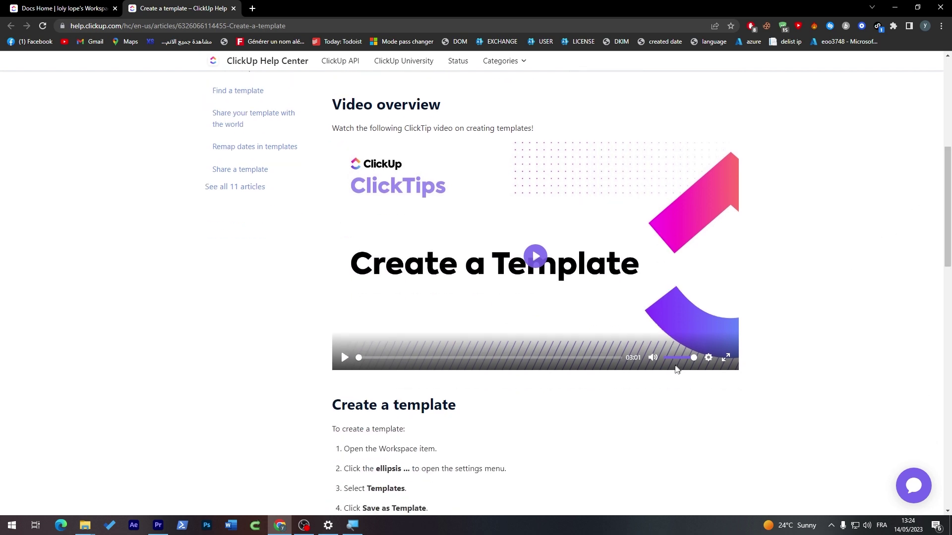
{"action": "left_click", "coordinate": [537, 267]}
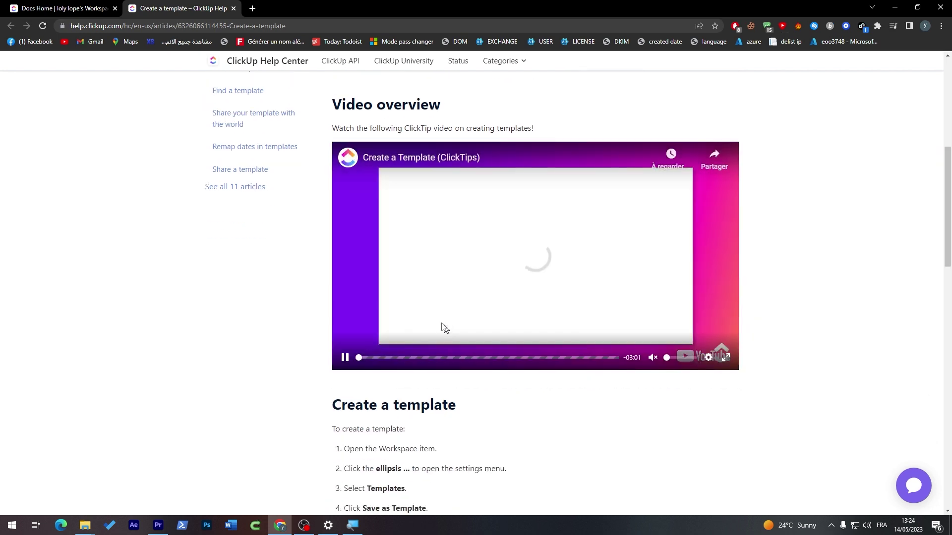
{"action": "left_click", "coordinate": [379, 357]}
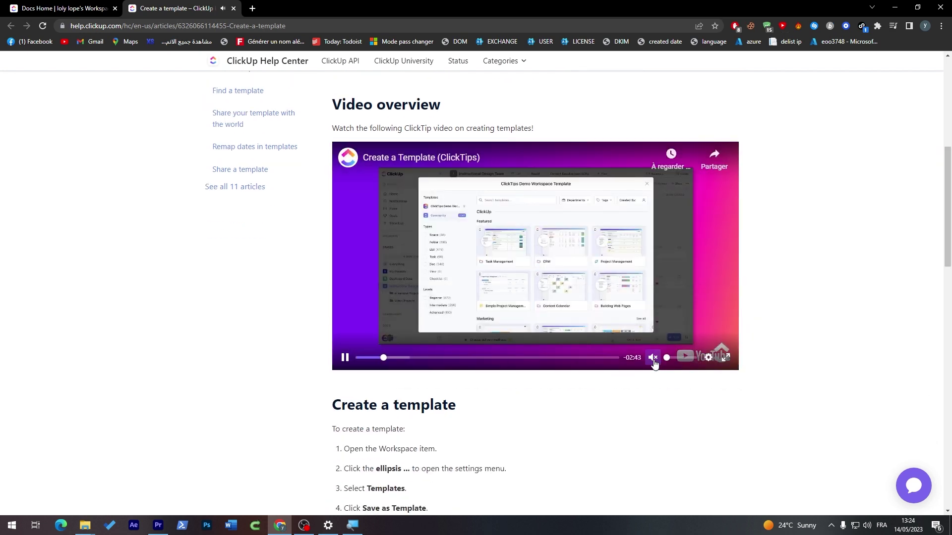
{"action": "left_click_drag", "start_coordinate": [415, 355], "coordinate": [421, 359]}
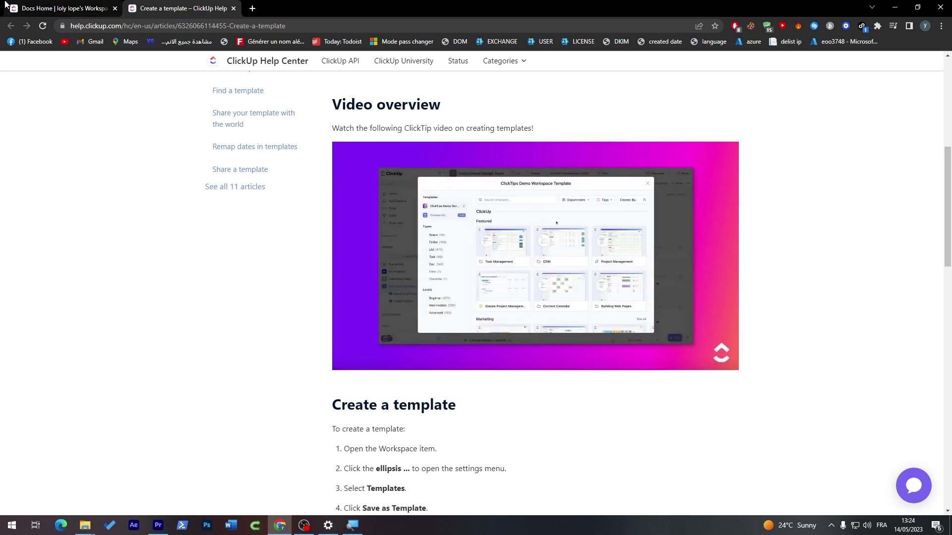
{"action": "left_click", "coordinate": [10, 6]}
- Show workspace templates, then rewind and pause the help article's tutorial video
{"action": "left_click", "coordinate": [271, 139]}
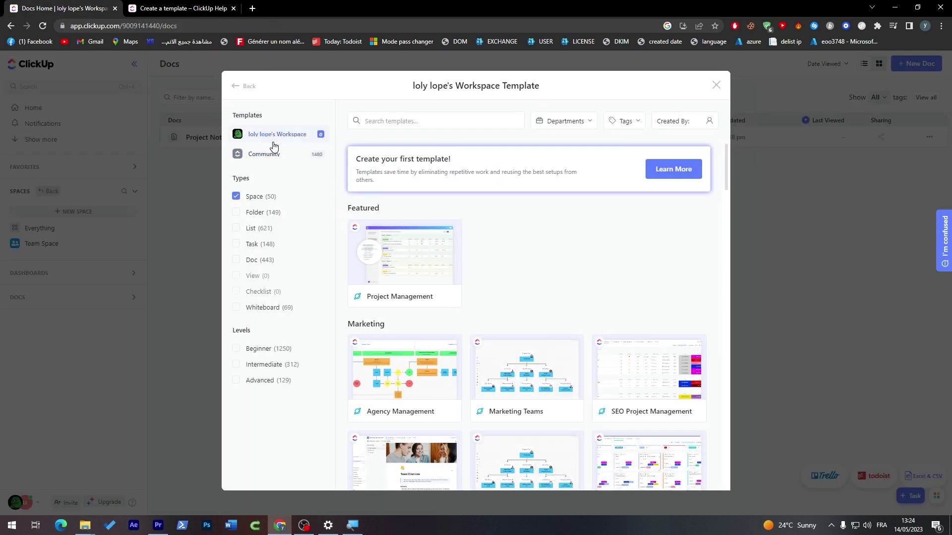
{"action": "left_click", "coordinate": [218, 8]}
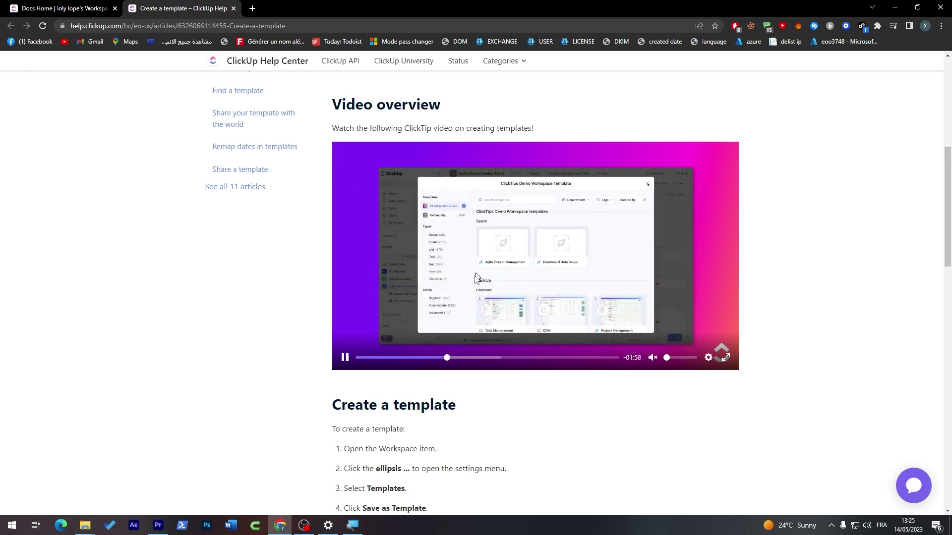
{"action": "left_click", "coordinate": [437, 361]}
{"action": "left_click", "coordinate": [345, 357]}
{"action": "scroll", "coordinate": [533, 262], "scroll_direction": "down", "scroll_amount": 4}
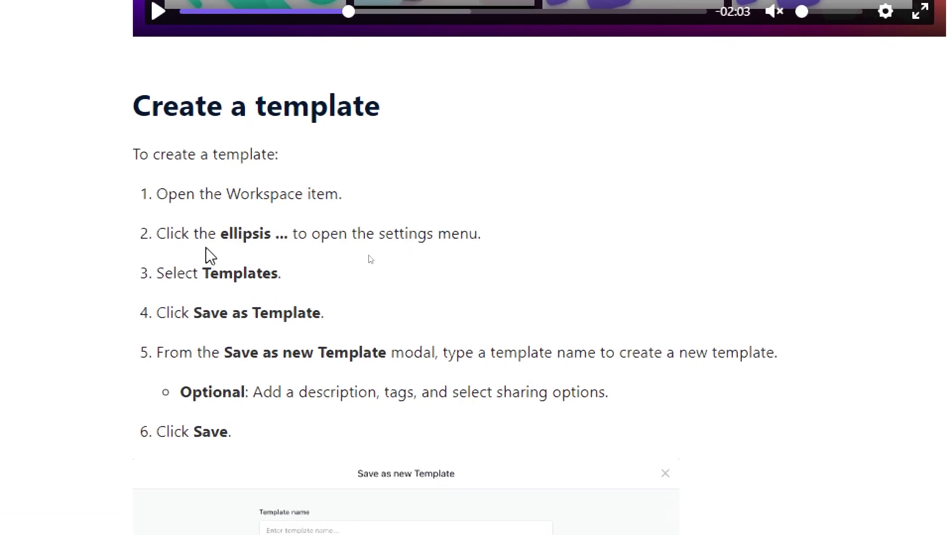
- Close the template browser and expand Team Space to show Projects, Project 2 and Project 3
{"action": "left_click", "coordinate": [64, 8]}
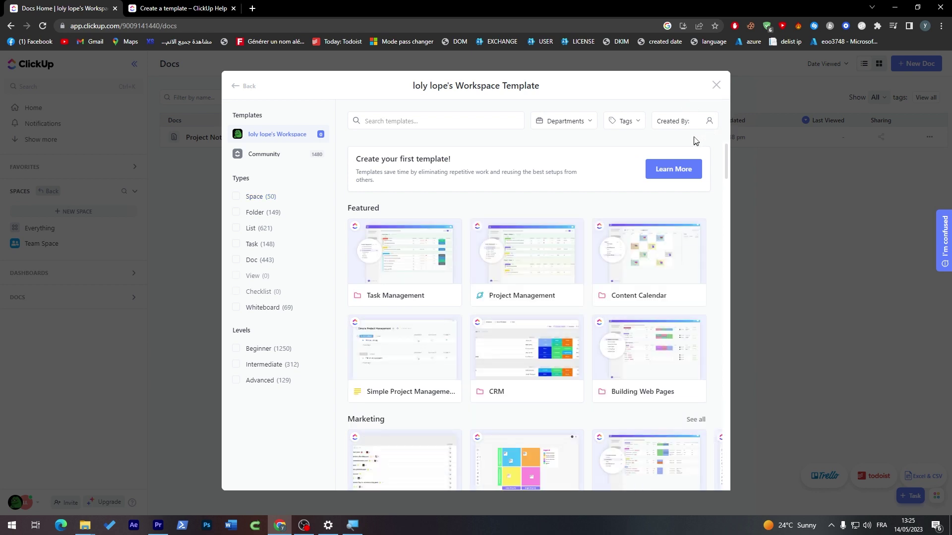
{"action": "left_click", "coordinate": [715, 87]}
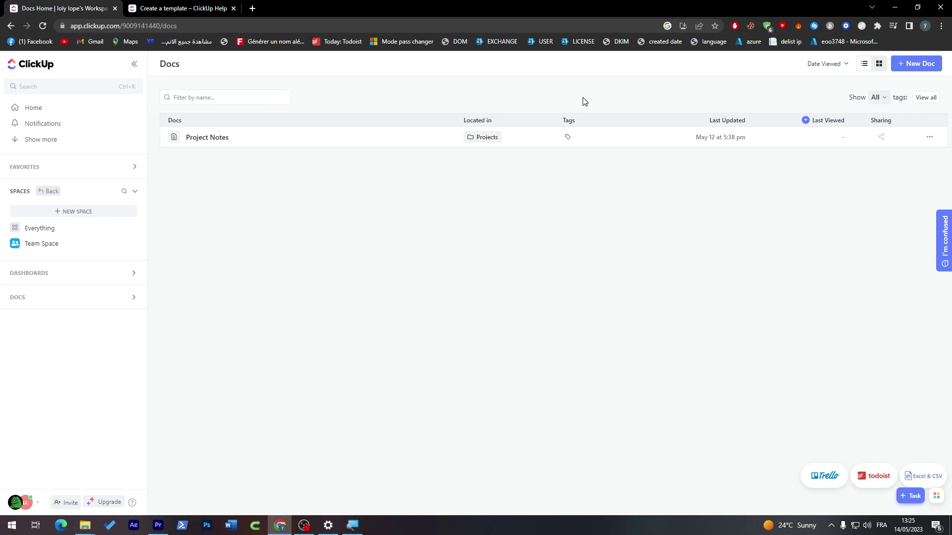
{"action": "key", "text": "ctrl+Tab"}
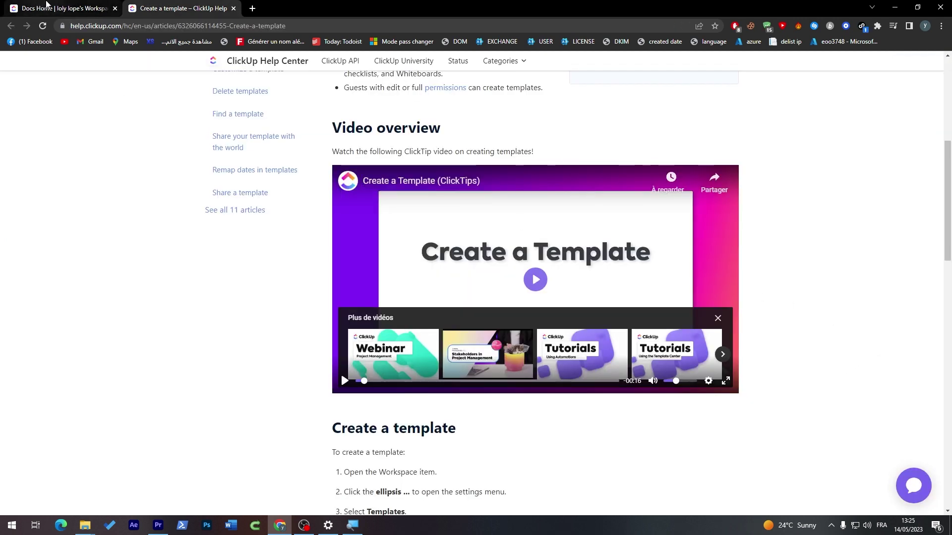
{"action": "left_click", "coordinate": [46, 4]}
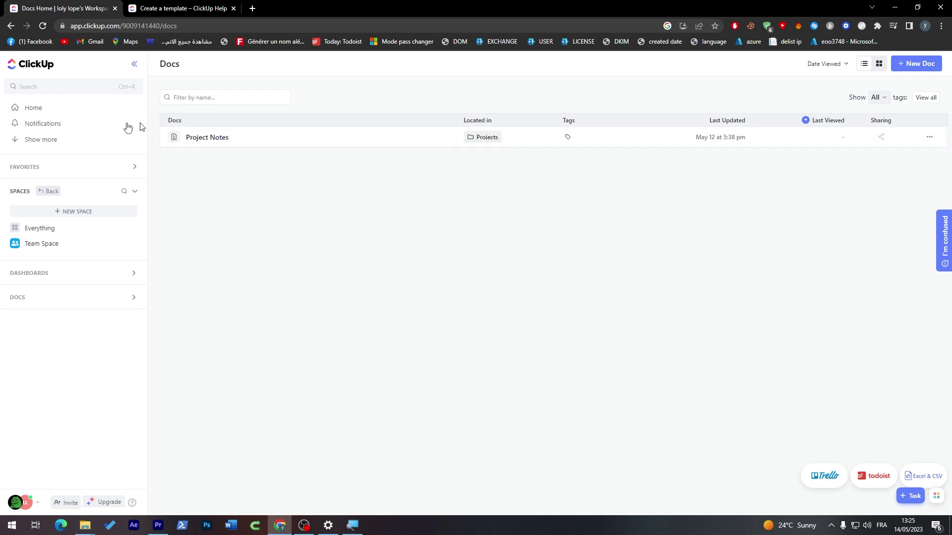
{"action": "left_click", "coordinate": [6, 244]}
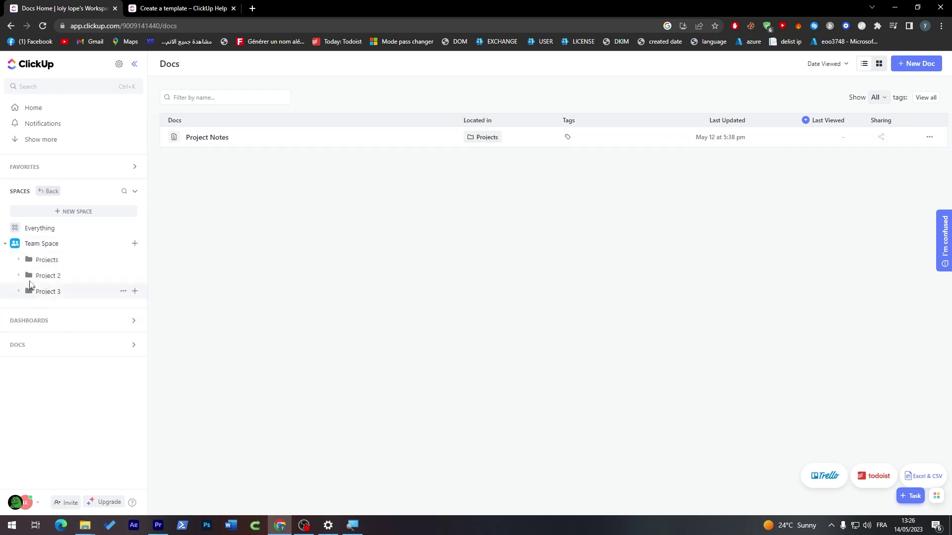
- Open the Projects folder and inspect its Templates menu without choosing anything
{"action": "left_click", "coordinate": [37, 260]}
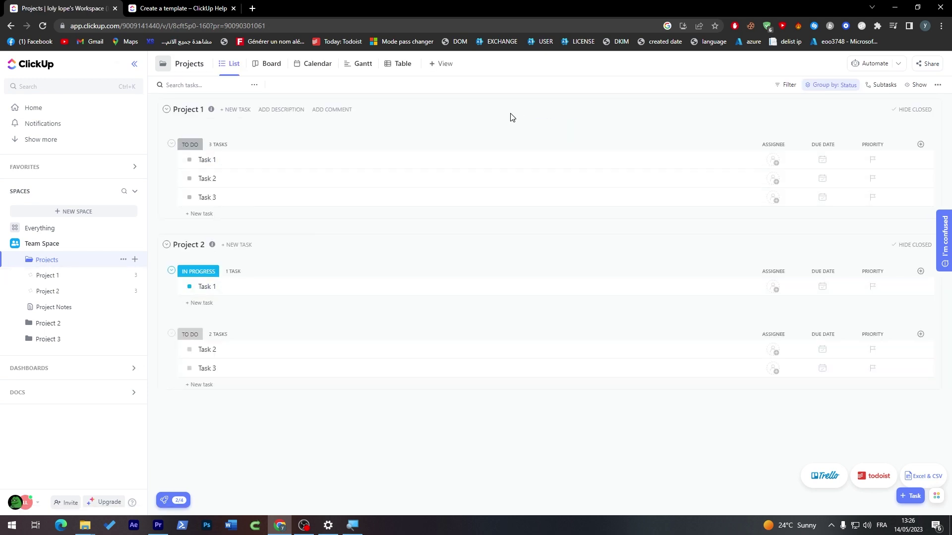
{"action": "left_click", "coordinate": [123, 260]}
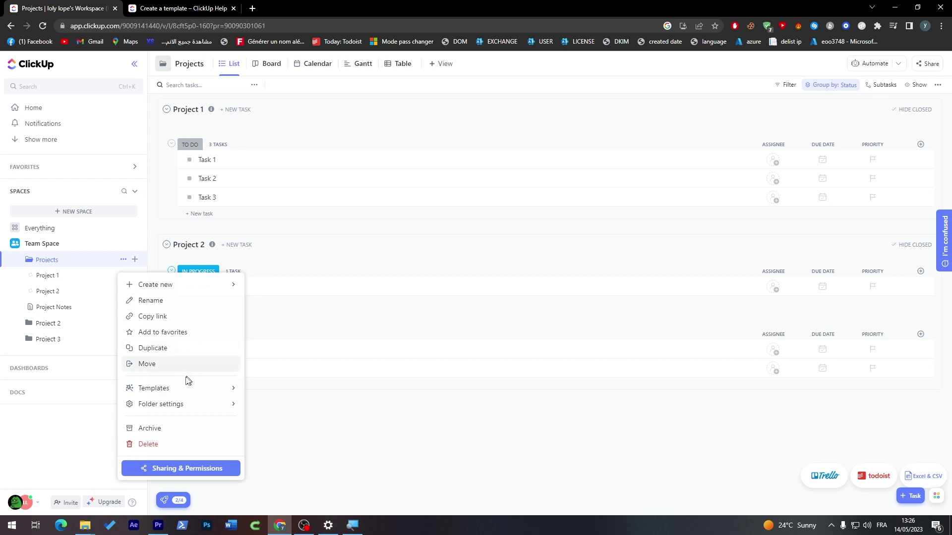
{"action": "mouse_move", "coordinate": [183, 393]}
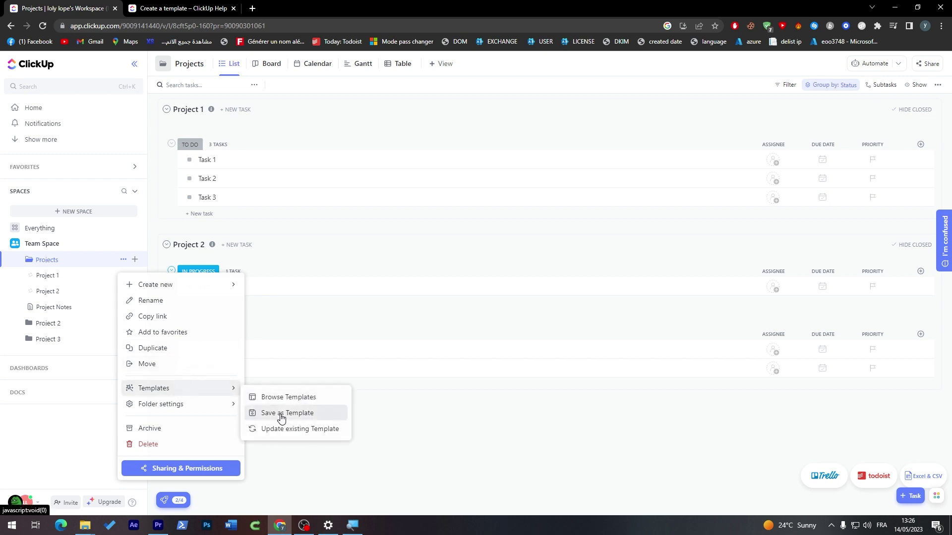
{"action": "left_click", "coordinate": [577, 151]}
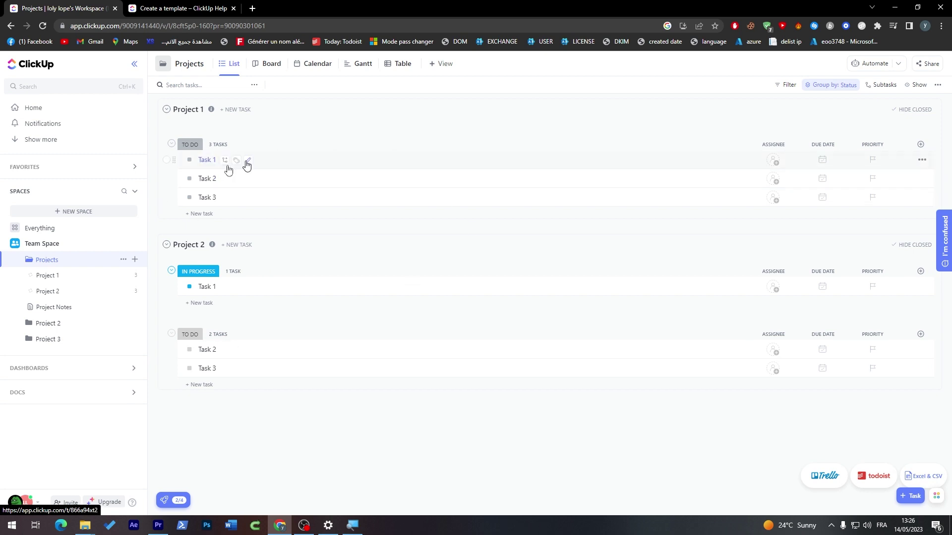
- Toggle Task locations on and off in the folder's Show options
{"action": "left_click", "coordinate": [919, 84]}
{"action": "left_click", "coordinate": [936, 84]}
{"action": "left_click", "coordinate": [919, 86]}
{"action": "left_click", "coordinate": [920, 85]}
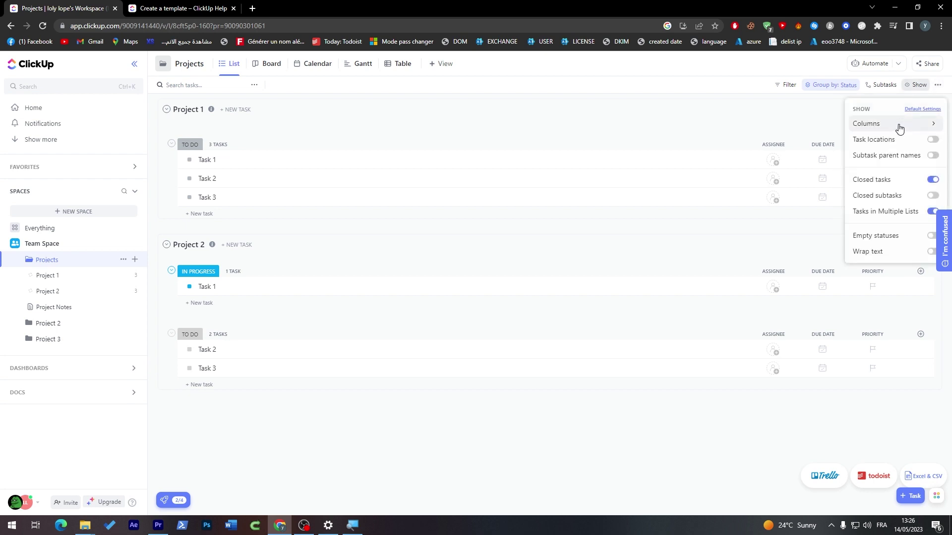
{"action": "left_click", "coordinate": [932, 139]}
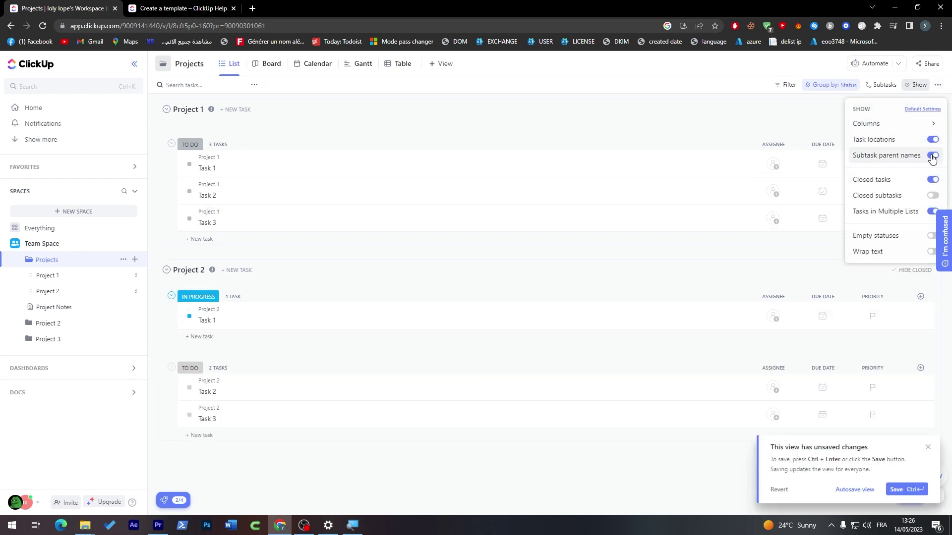
{"action": "left_click", "coordinate": [931, 139]}
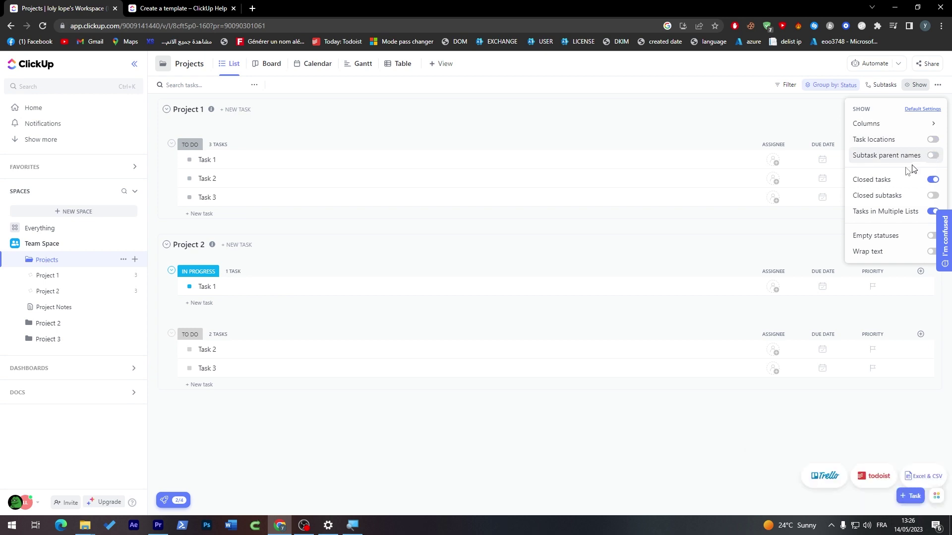
{"action": "left_click", "coordinate": [664, 127]}
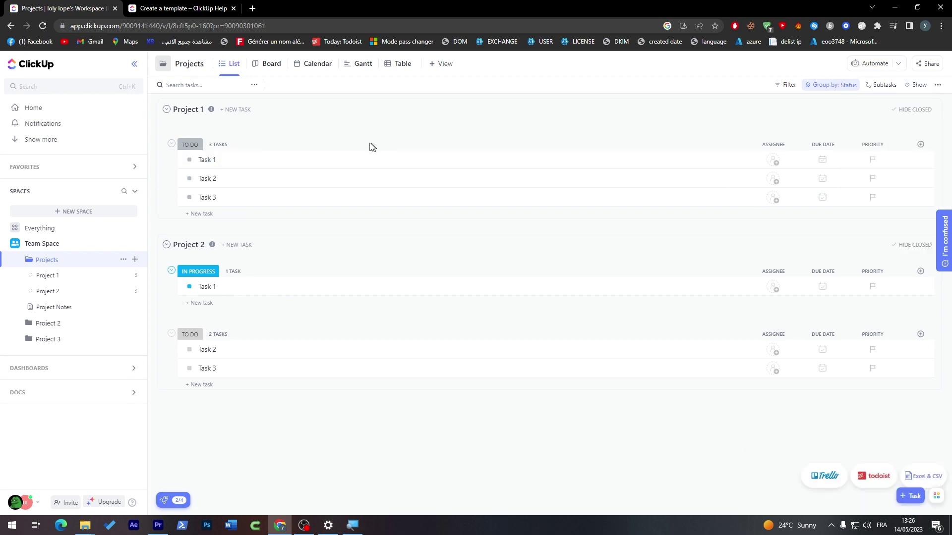
- Try the Board, Calendar and Gantt views, ending on the Board view
{"action": "left_click", "coordinate": [272, 65]}
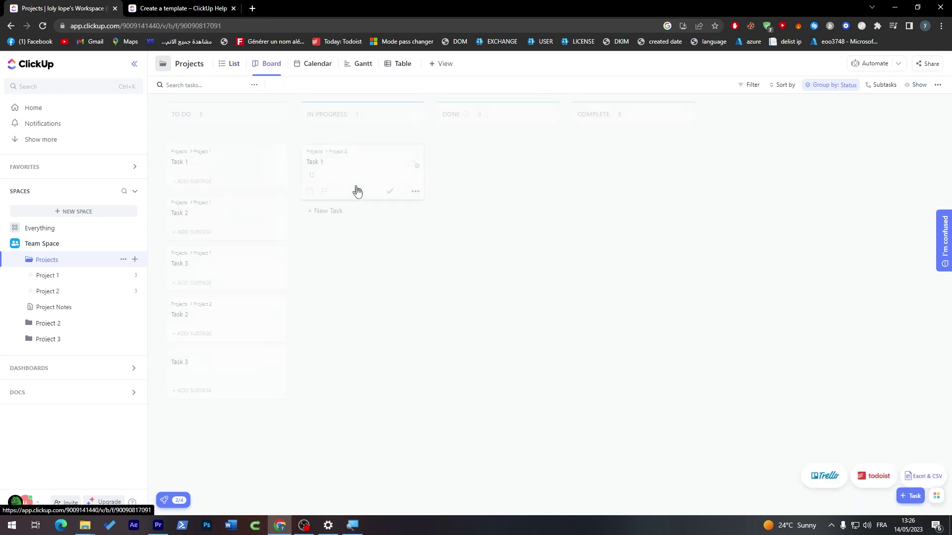
{"action": "left_click", "coordinate": [322, 65]}
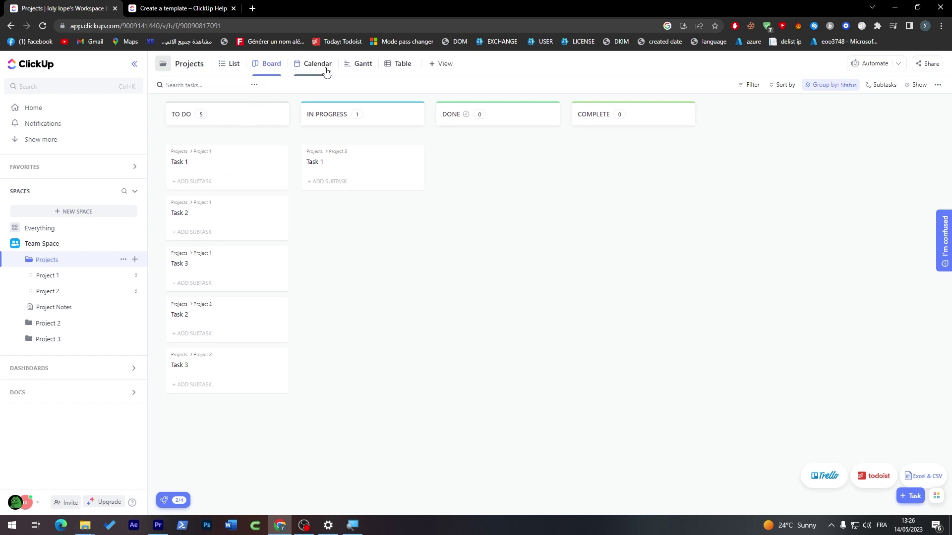
{"action": "left_click", "coordinate": [361, 70]}
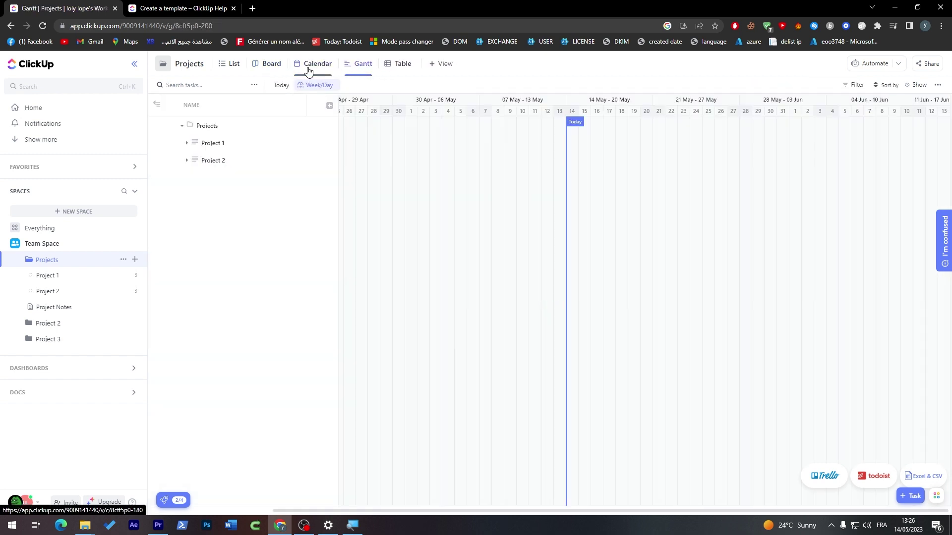
{"action": "left_click", "coordinate": [308, 70]}
{"action": "left_click", "coordinate": [264, 68]}
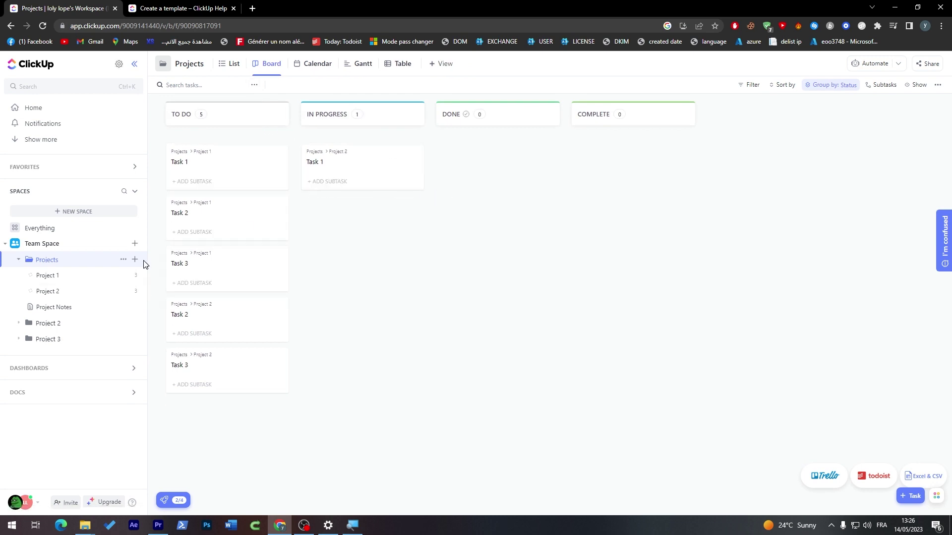
- Choose Templates > Save as Template from the Projects folder's menu
{"action": "left_click", "coordinate": [123, 260]}
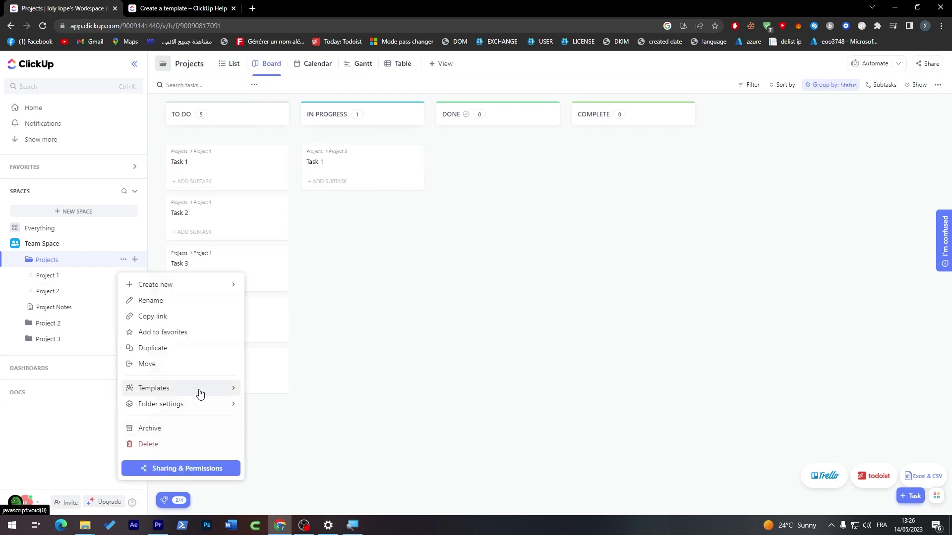
{"action": "mouse_move", "coordinate": [200, 393]}
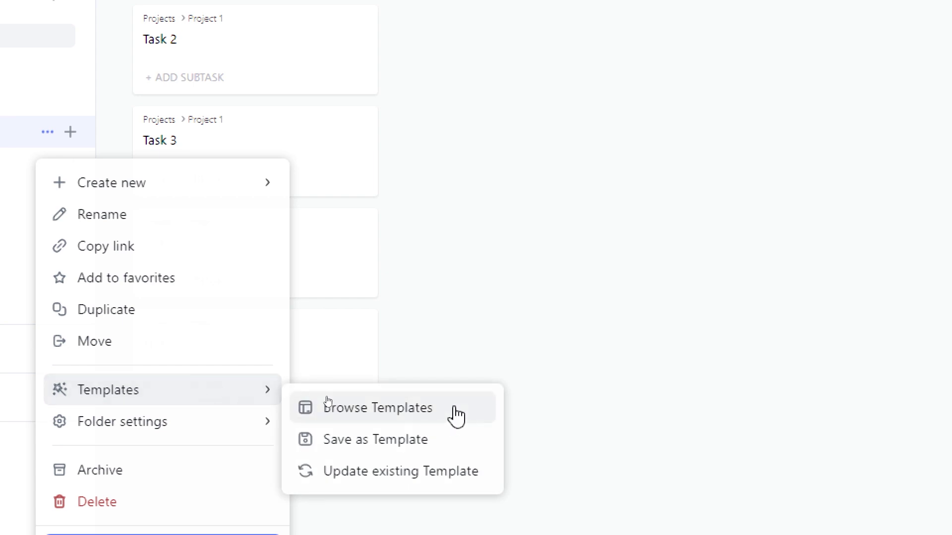
{"action": "left_click", "coordinate": [415, 450]}
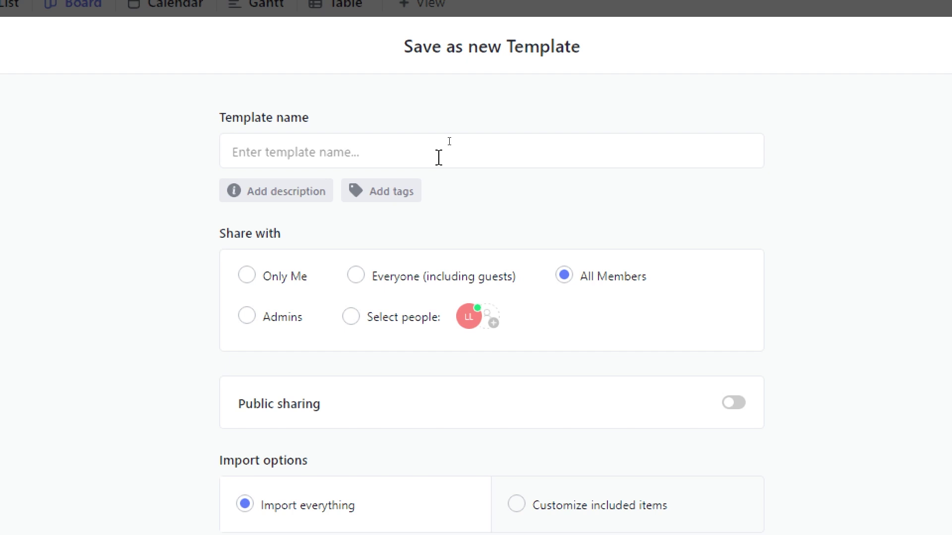
- Save the template as 'Template Number 1', shared with Only Me, including all items
{"action": "type", "text": "Template Numbe"}
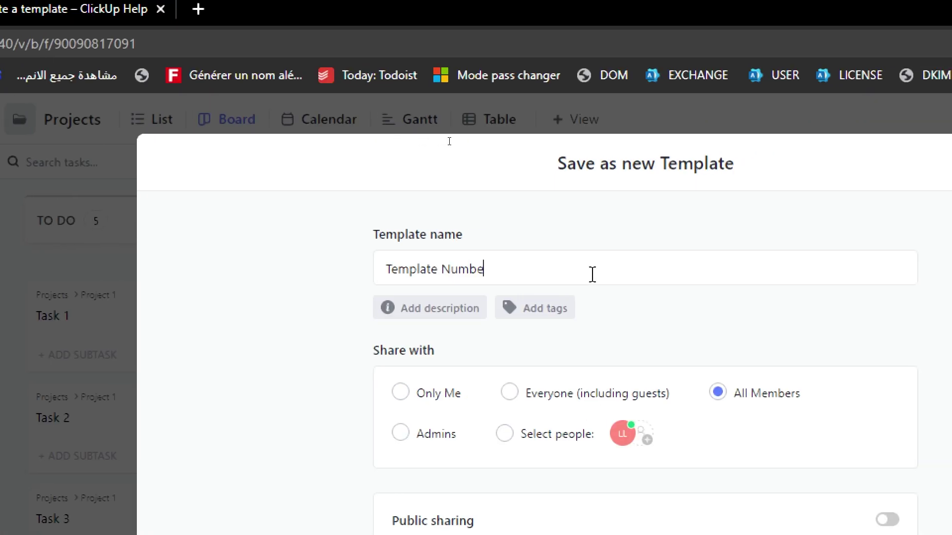
{"action": "type", "text": "r 1"}
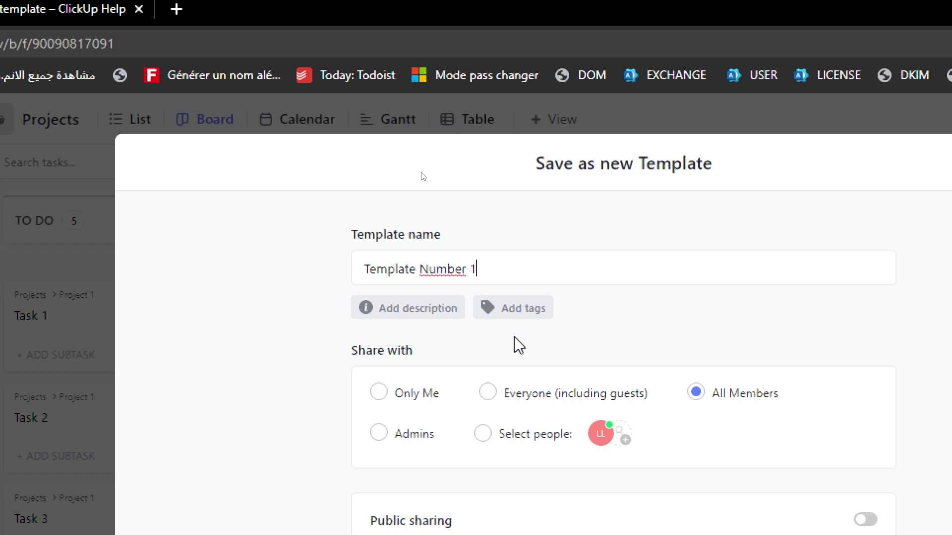
{"action": "left_click", "coordinate": [394, 393]}
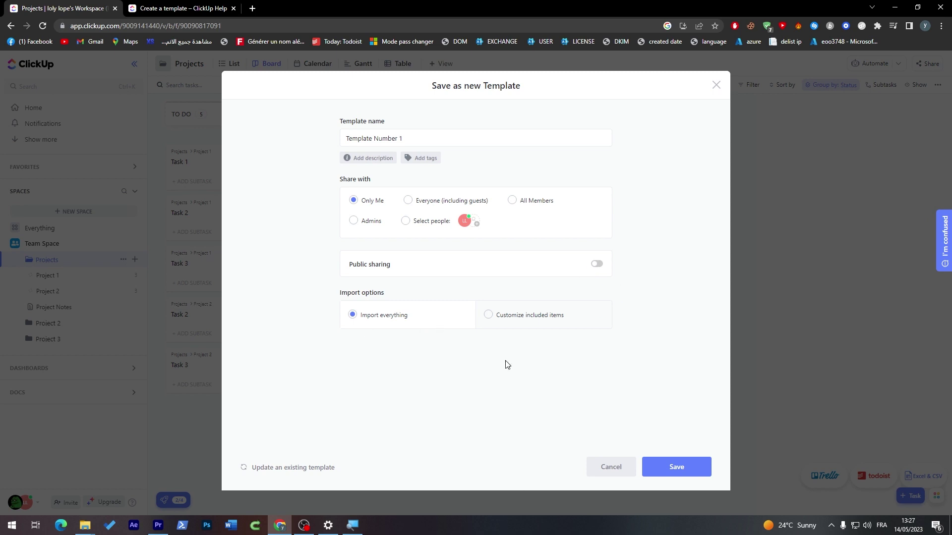
{"action": "left_click", "coordinate": [499, 318]}
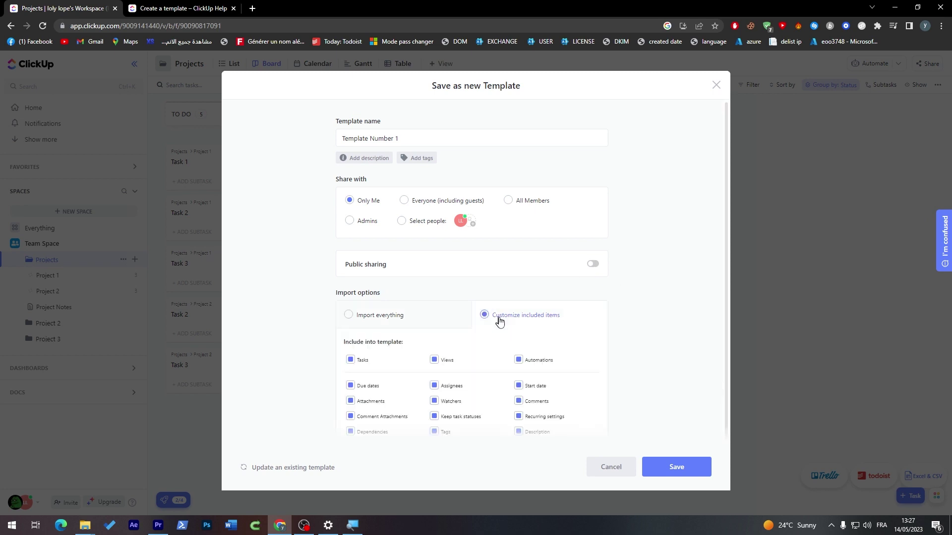
{"action": "scroll", "coordinate": [709, 292], "scroll_direction": "down", "scroll_amount": 1}
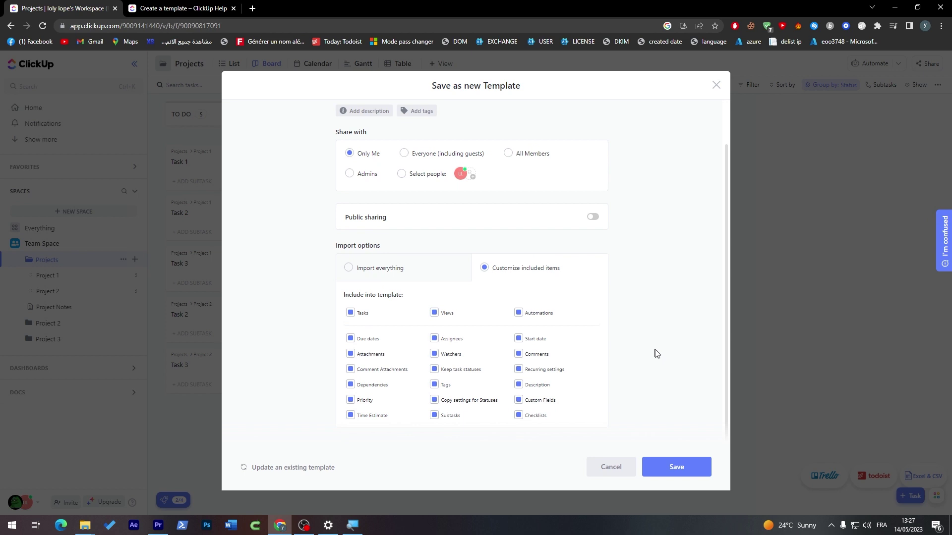
{"action": "left_click", "coordinate": [673, 468]}
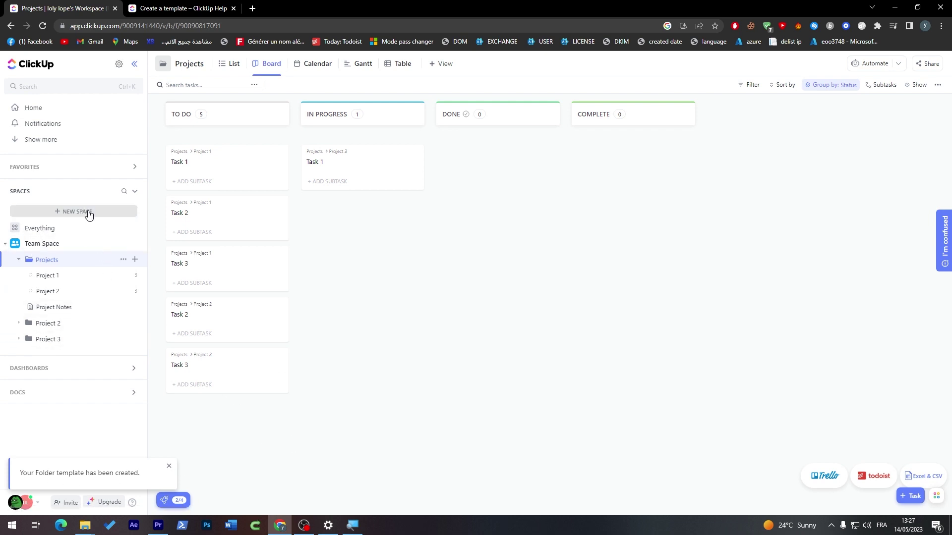
- In a new Space's Templates, filter Created By to Me and open Template Number 1
{"action": "left_click", "coordinate": [6, 244]}
{"action": "left_click", "coordinate": [52, 212]}
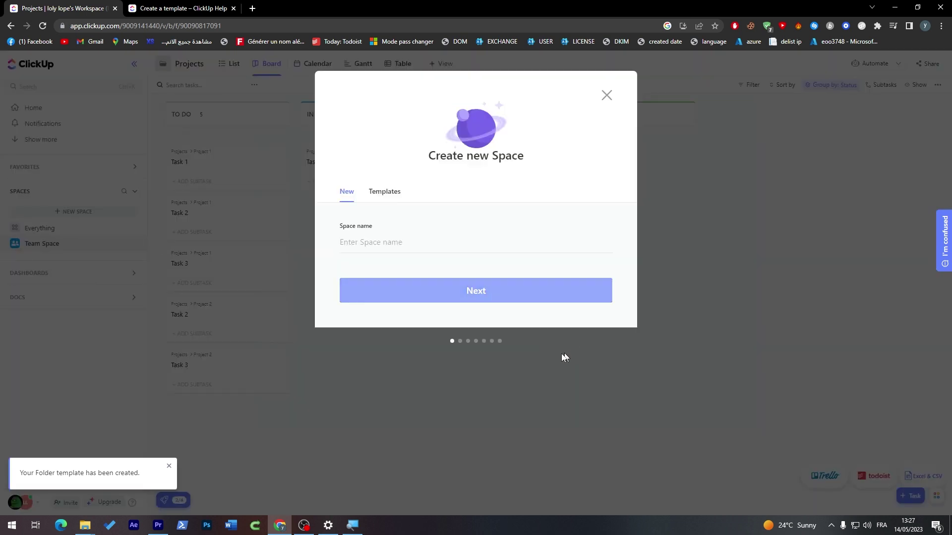
{"action": "left_click", "coordinate": [386, 193]}
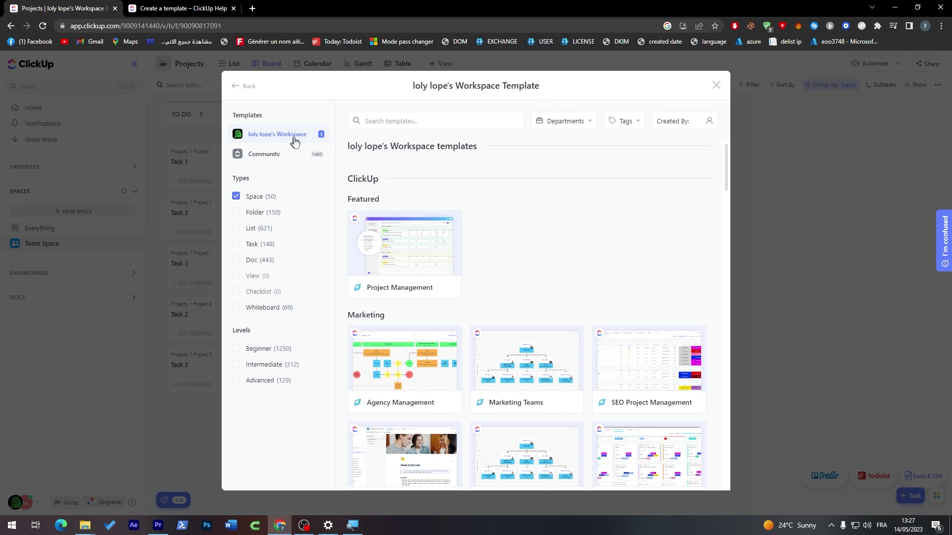
{"action": "left_click", "coordinate": [575, 121]}
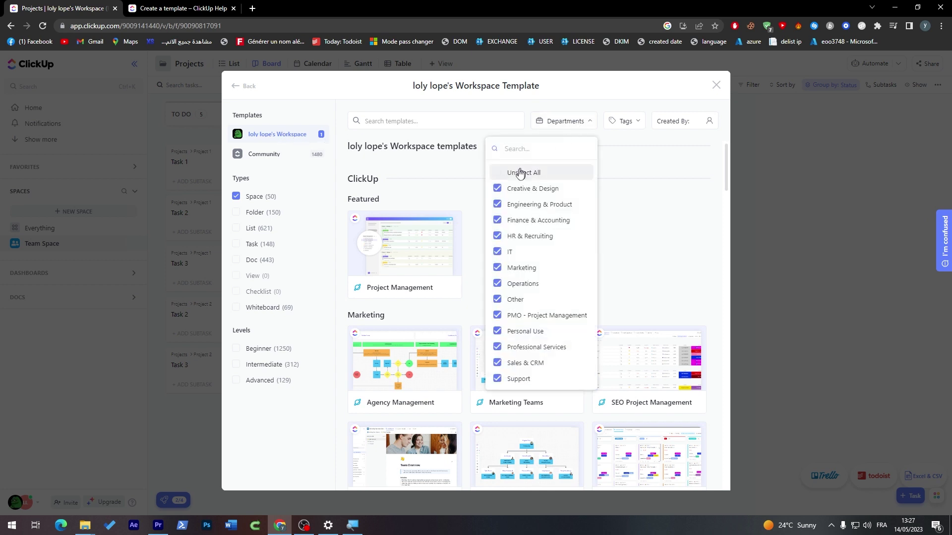
{"action": "left_click", "coordinate": [681, 225]}
{"action": "scroll", "coordinate": [725, 172], "scroll_direction": "down", "scroll_amount": 10}
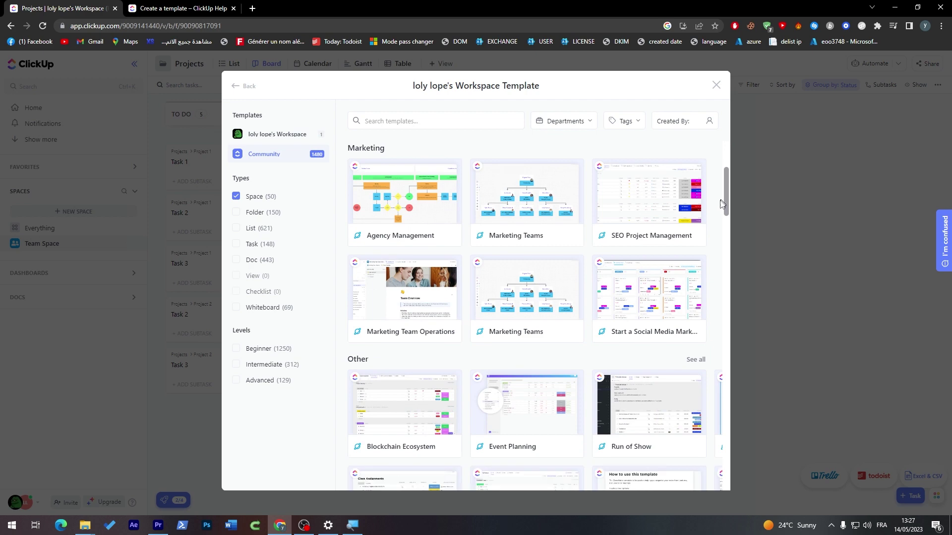
{"action": "scroll", "coordinate": [725, 171], "scroll_direction": "up", "scroll_amount": 10}
{"action": "left_click", "coordinate": [695, 124]}
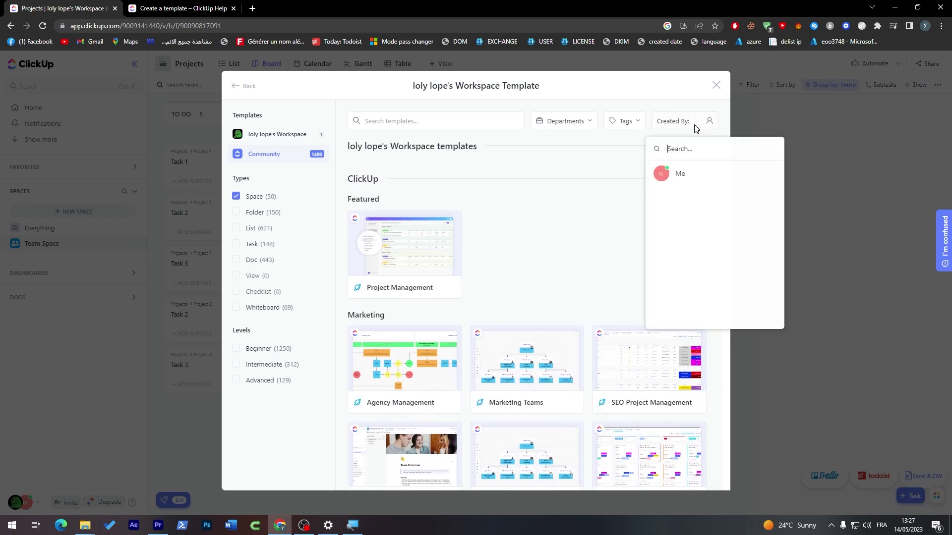
{"action": "left_click", "coordinate": [683, 175]}
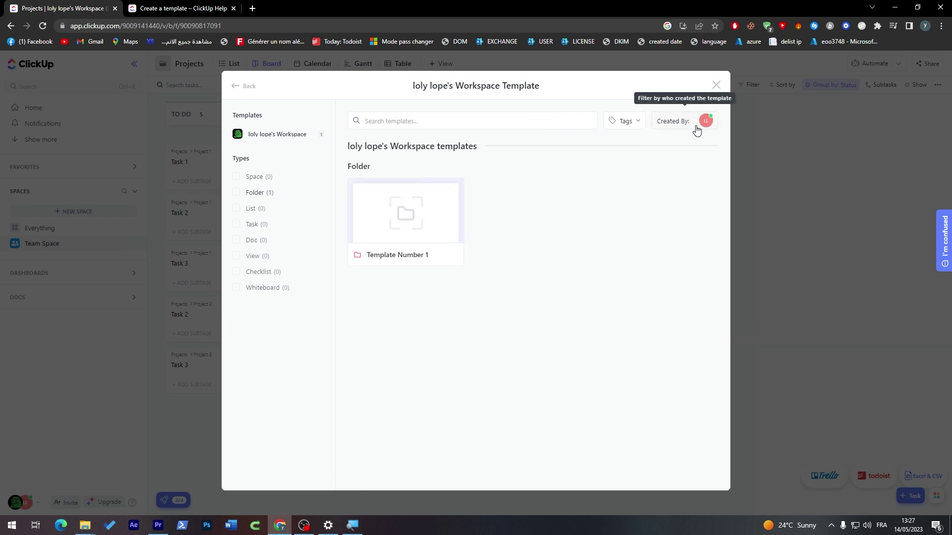
{"action": "left_click", "coordinate": [416, 222]}
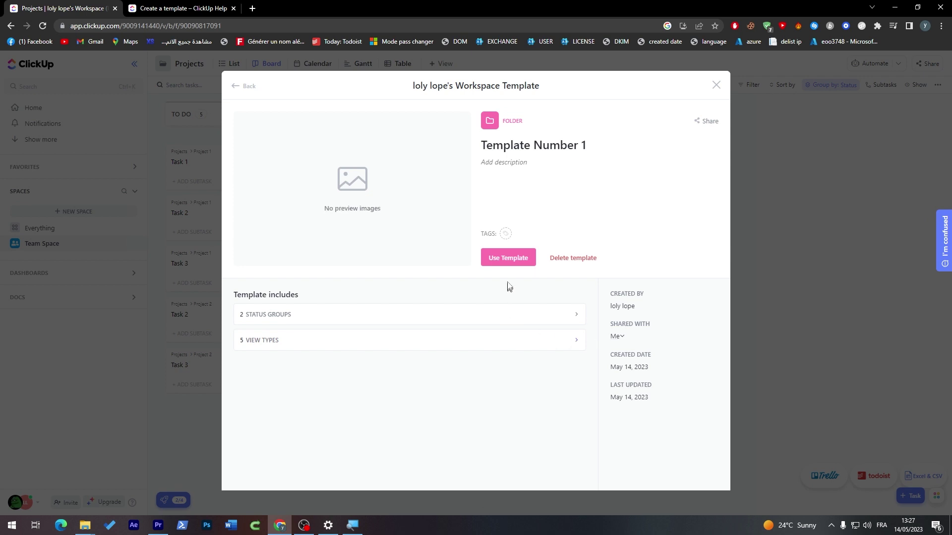
- Use Template Number 1, importing archived tasks as unarchived, remapping dates and choosing imported items
{"action": "left_click", "coordinate": [518, 257]}
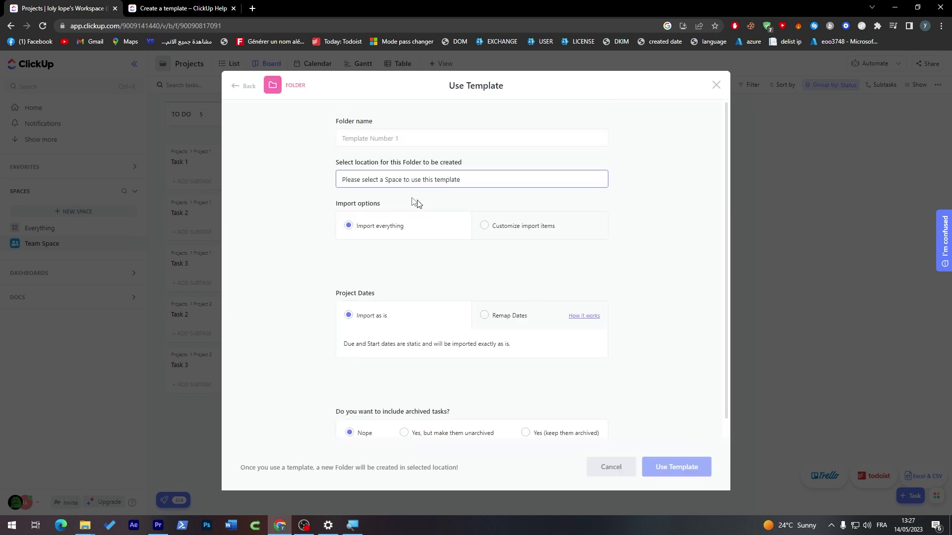
{"action": "left_click", "coordinate": [404, 185]}
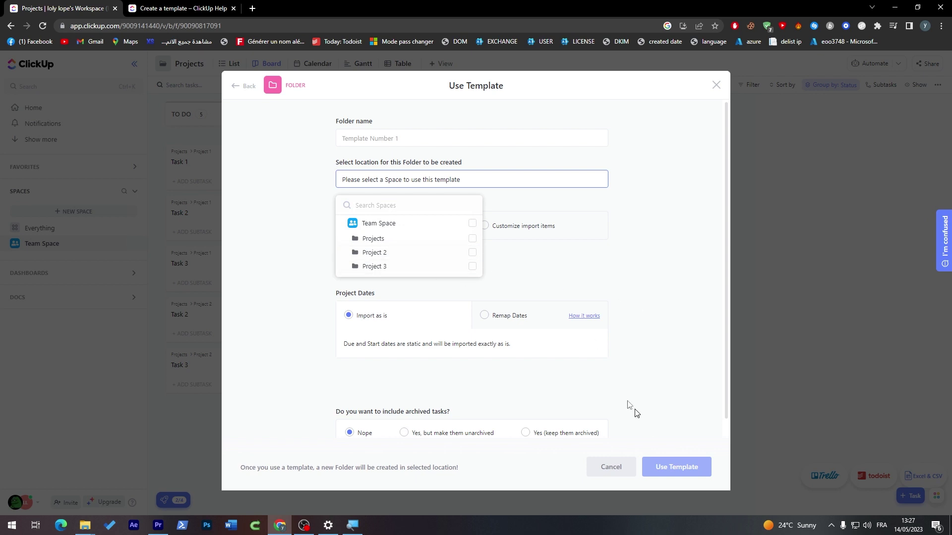
{"action": "left_click", "coordinate": [472, 267]}
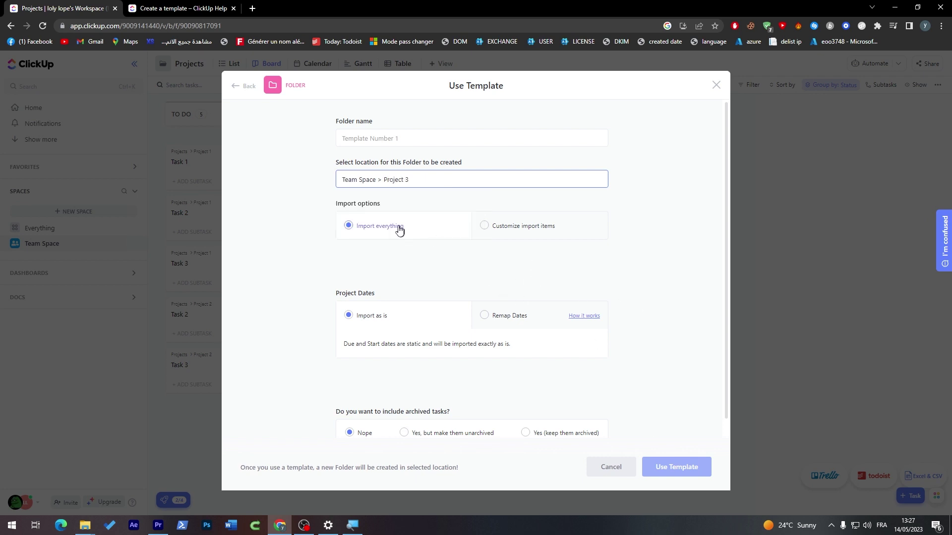
{"action": "scroll", "coordinate": [726, 254], "scroll_direction": "down", "scroll_amount": 1}
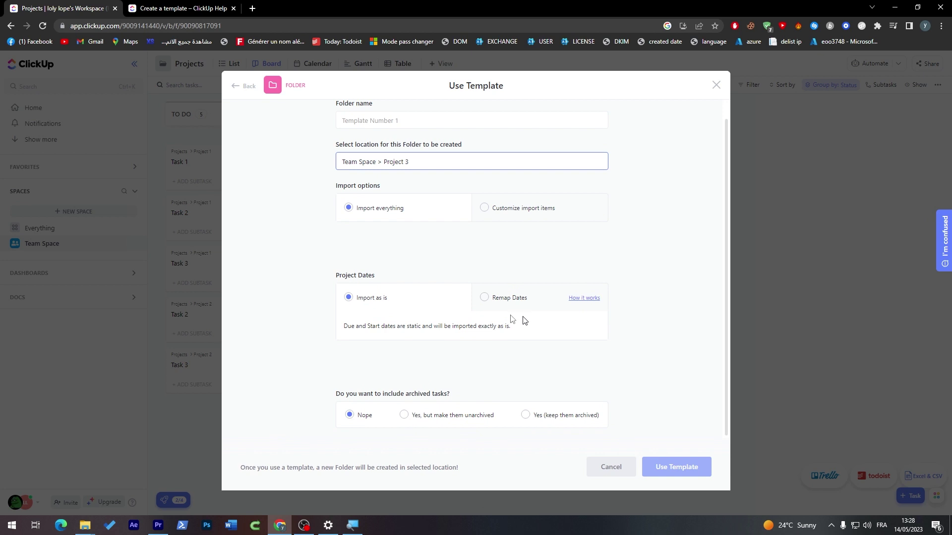
{"action": "left_click", "coordinate": [403, 415]}
{"action": "type", "text": "Te"}
{"action": "scroll", "coordinate": [728, 308], "scroll_direction": "up", "scroll_amount": 1}
{"action": "left_click", "coordinate": [506, 316]}
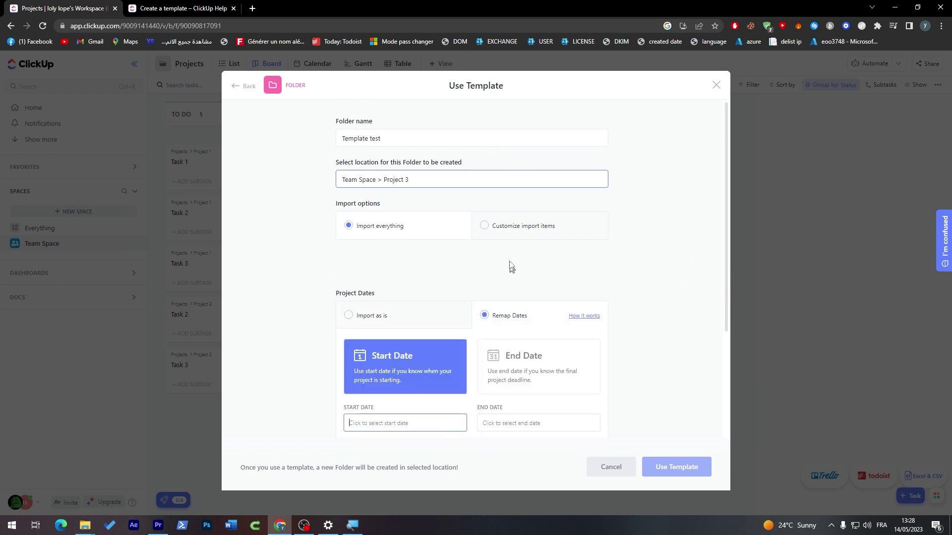
{"action": "left_click", "coordinate": [498, 228]}
{"action": "left_click_drag", "start_coordinate": [726, 263], "coordinate": [721, 393]}
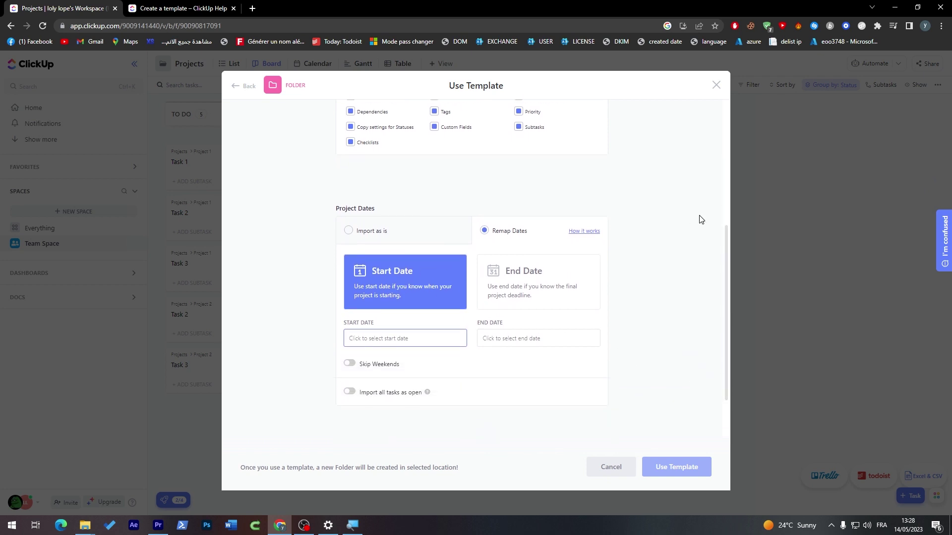
{"action": "left_click_drag", "start_coordinate": [727, 233], "coordinate": [737, 68]}
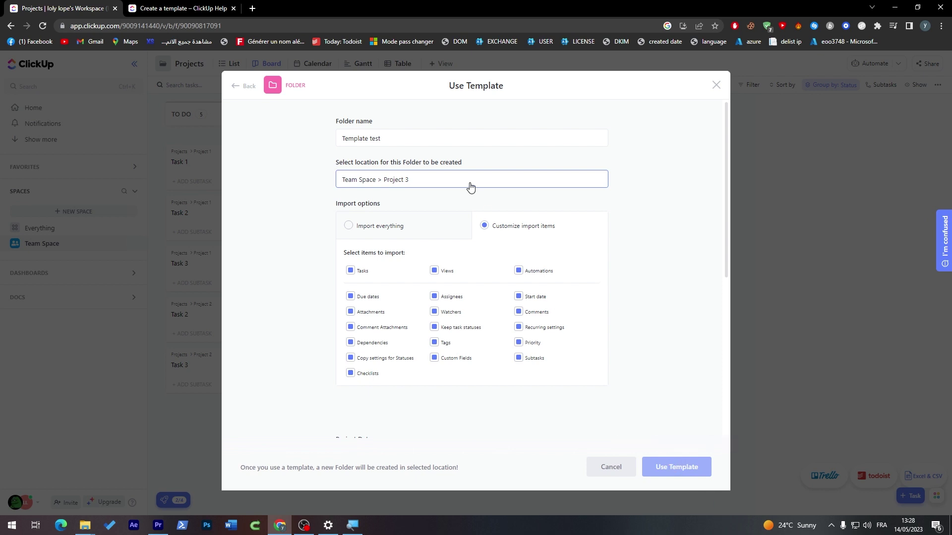
- Place the new 'Template test' folder directly in Team Space and create it
{"action": "left_click", "coordinate": [446, 180]}
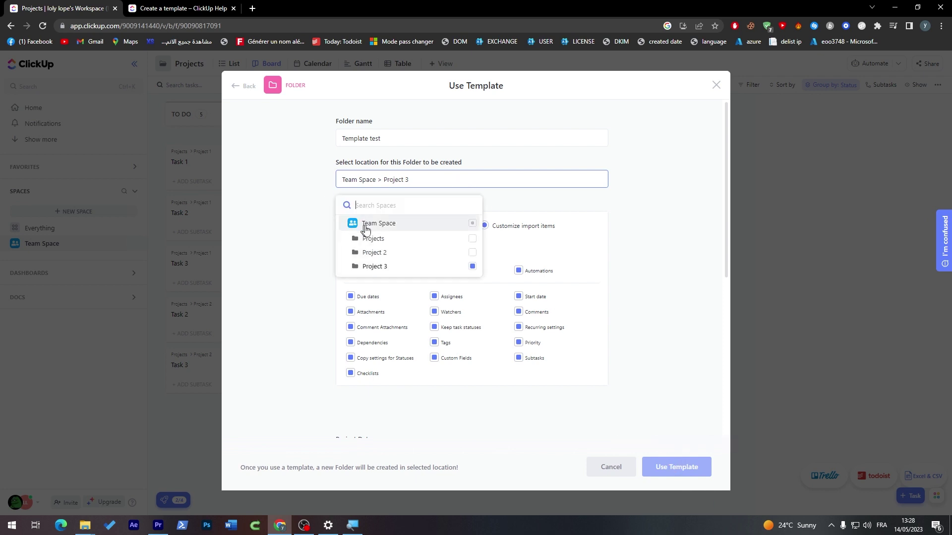
{"action": "left_click", "coordinate": [473, 224]}
{"action": "left_click", "coordinate": [678, 472]}
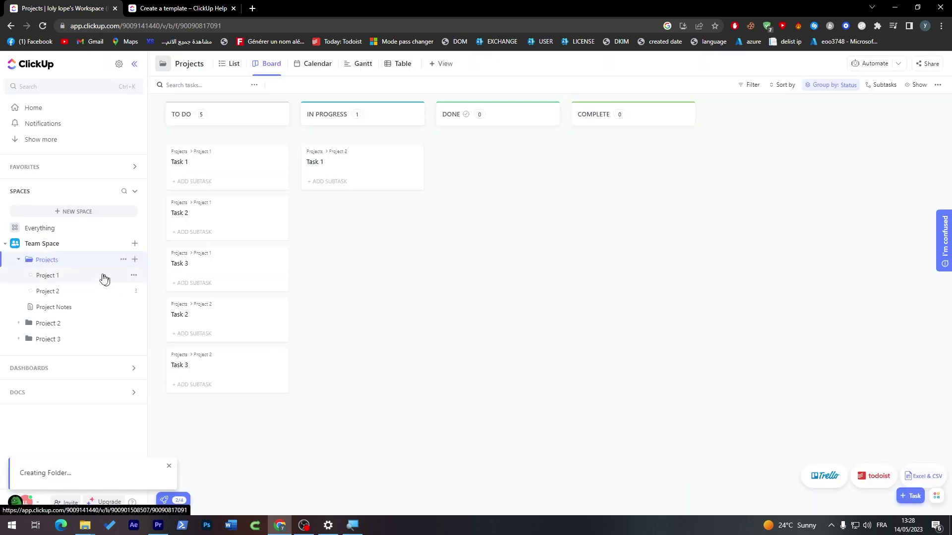
- Open the Template test folder and review its copied tasks in Board, Calendar, then List views
{"action": "left_click", "coordinate": [67, 355]}
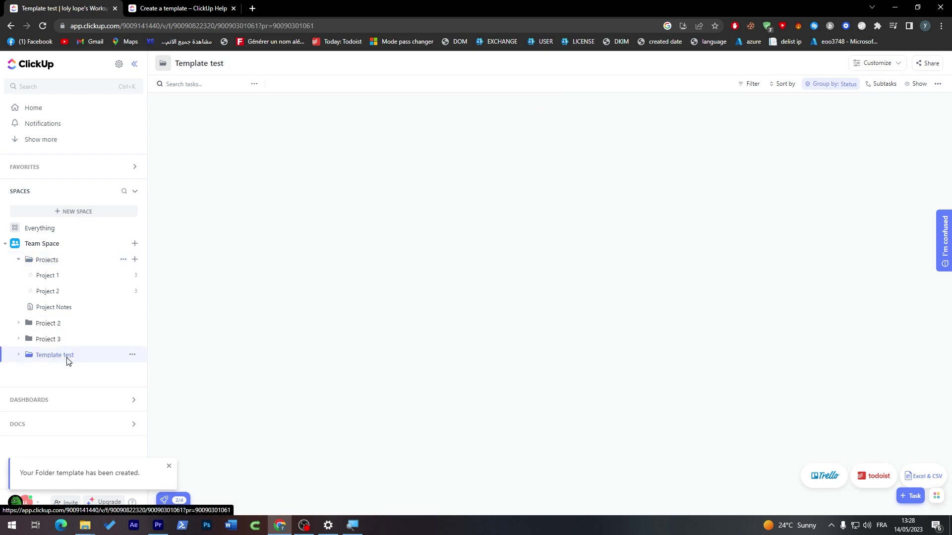
{"action": "left_click", "coordinate": [271, 63]}
{"action": "left_click", "coordinate": [270, 64]}
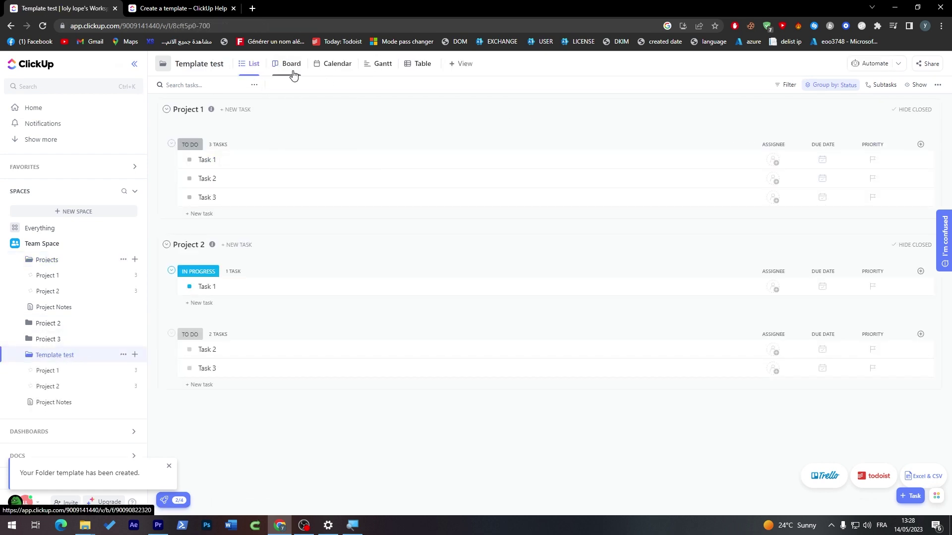
{"action": "left_click", "coordinate": [292, 69]}
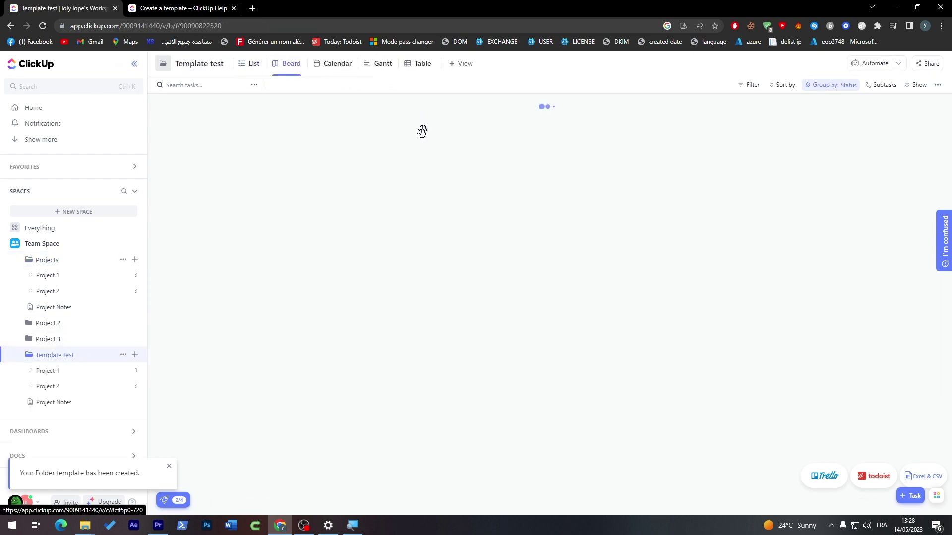
{"action": "left_click", "coordinate": [338, 67]}
{"action": "left_click", "coordinate": [288, 64]}
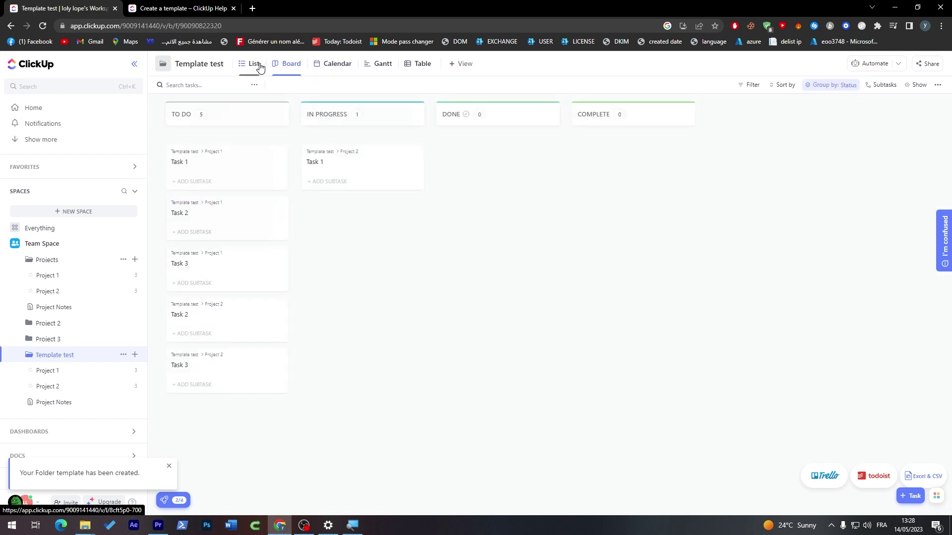
{"action": "left_click", "coordinate": [251, 64]}
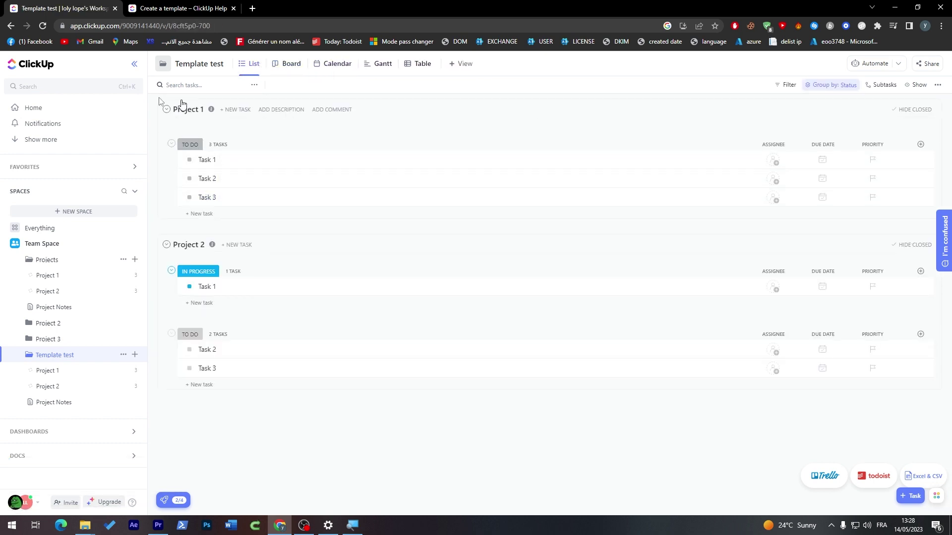